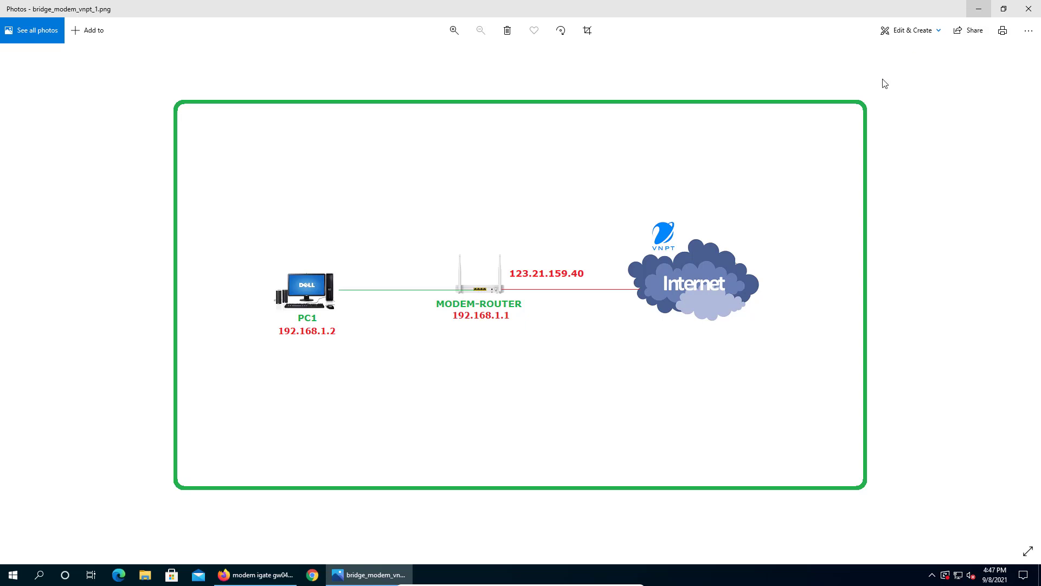
# - Leave the PC–modem–Internet diagram in Photos and switch back to Firefox
pyautogui.hotkey('alt', 'Tab')
# - Go to the modem admin page at 192.168.1.1 in a new tab
pyautogui.click(133, 27)
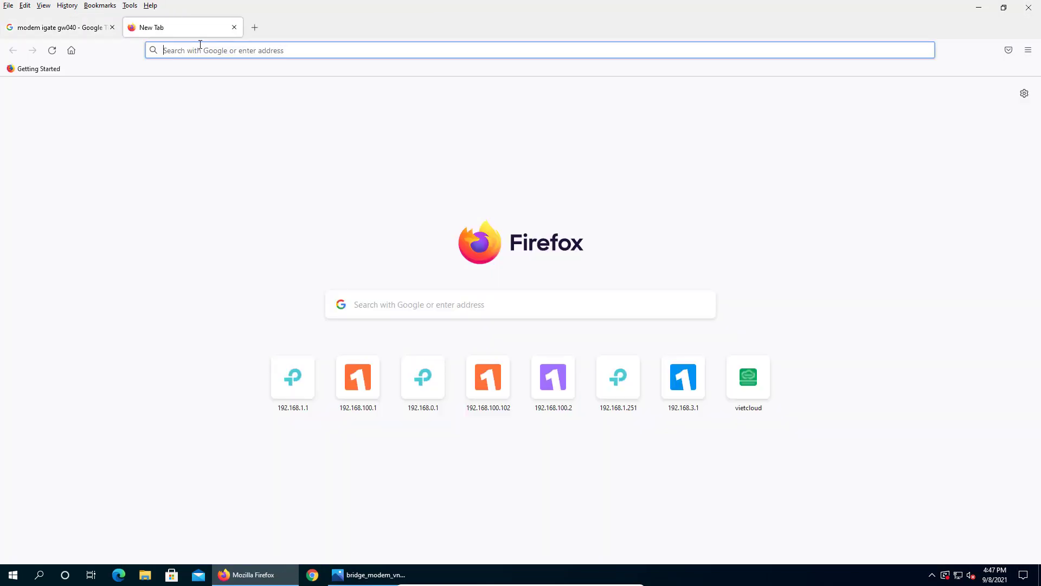
pyautogui.write('192.168.1.1/')
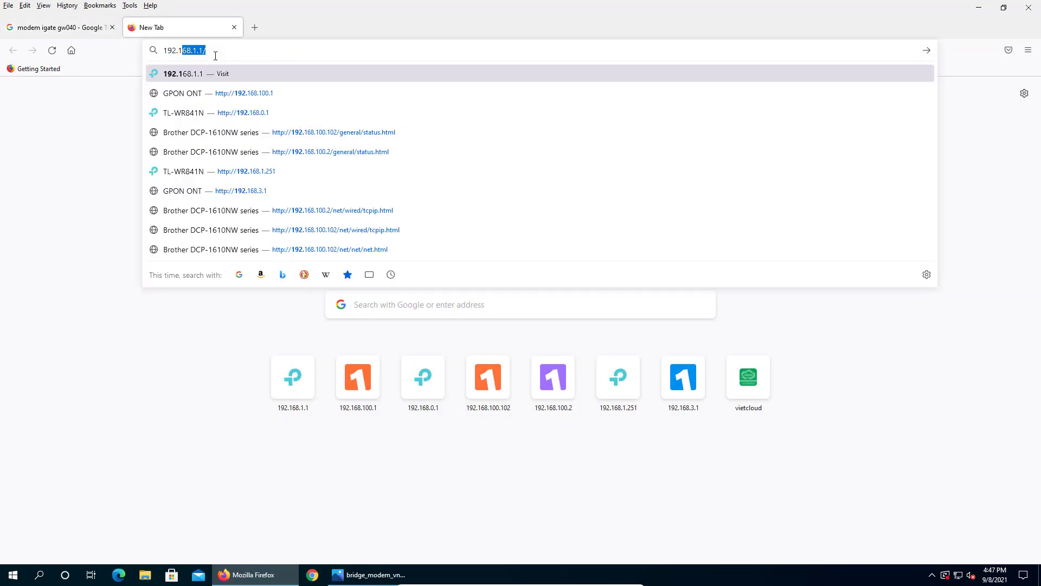
pyautogui.press('Return')
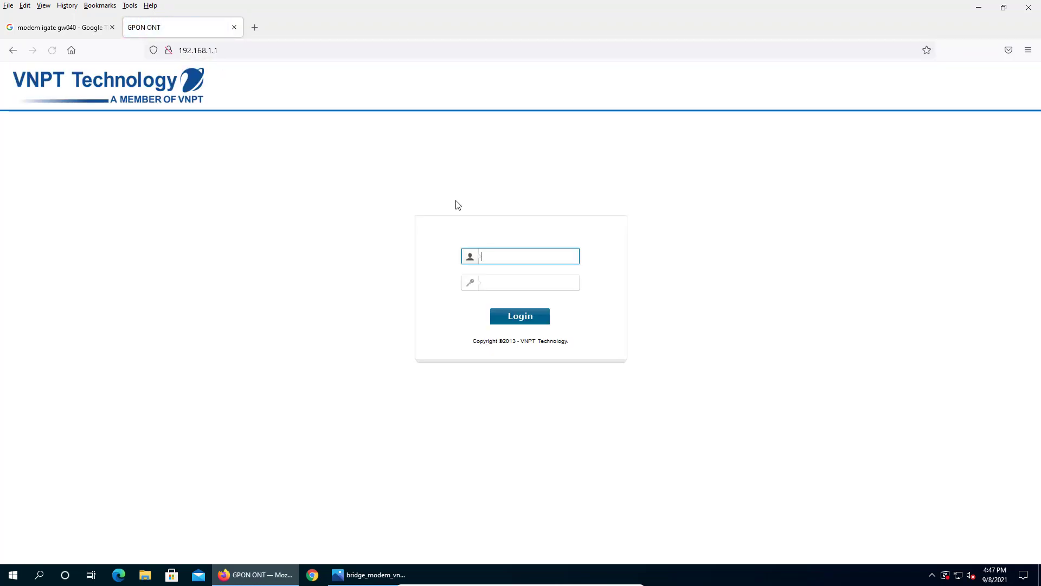
# - Log in with the admin credentials and expand Device Info for the iGate GW040
pyautogui.write('admin')
pyautogui.press('Tab')
pyautogui.write('admi')
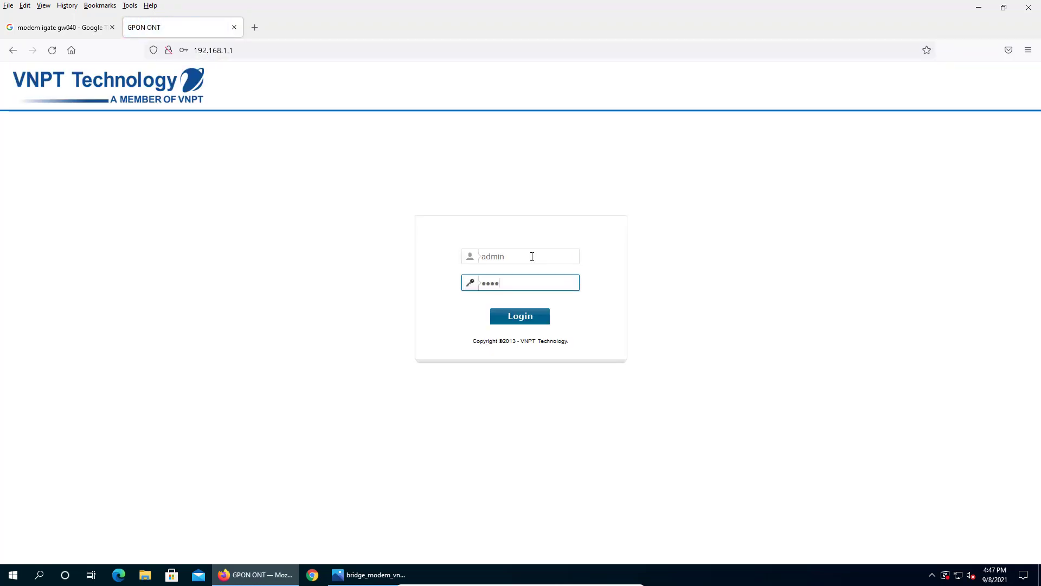
pyautogui.write('n12')
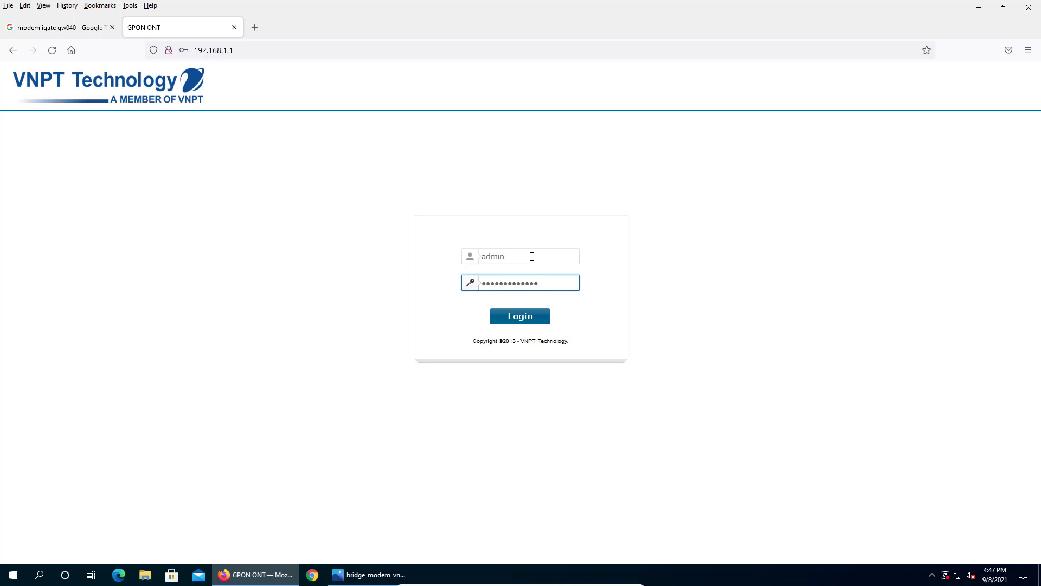
pyautogui.click(528, 309)
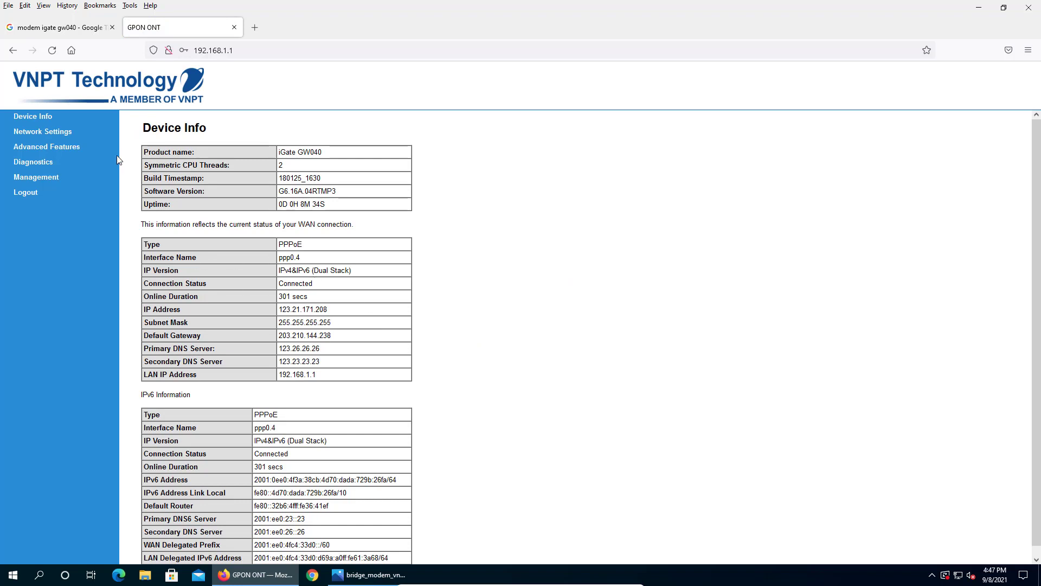
pyautogui.click(33, 118)
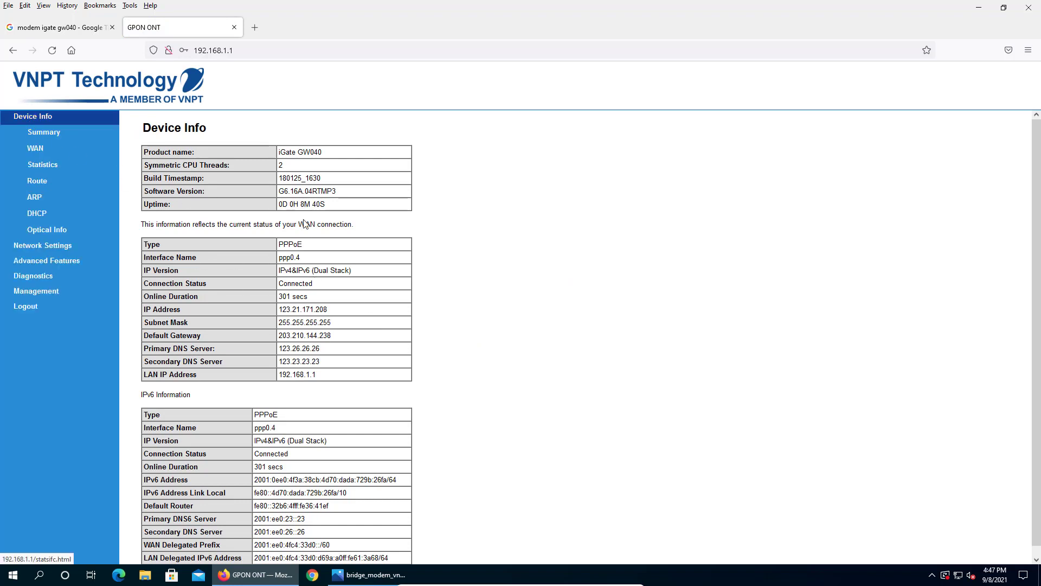
# - Open the WAN service list under Network Settings and edit the ppp0.4 PPPoE connection
pyautogui.click(34, 254)
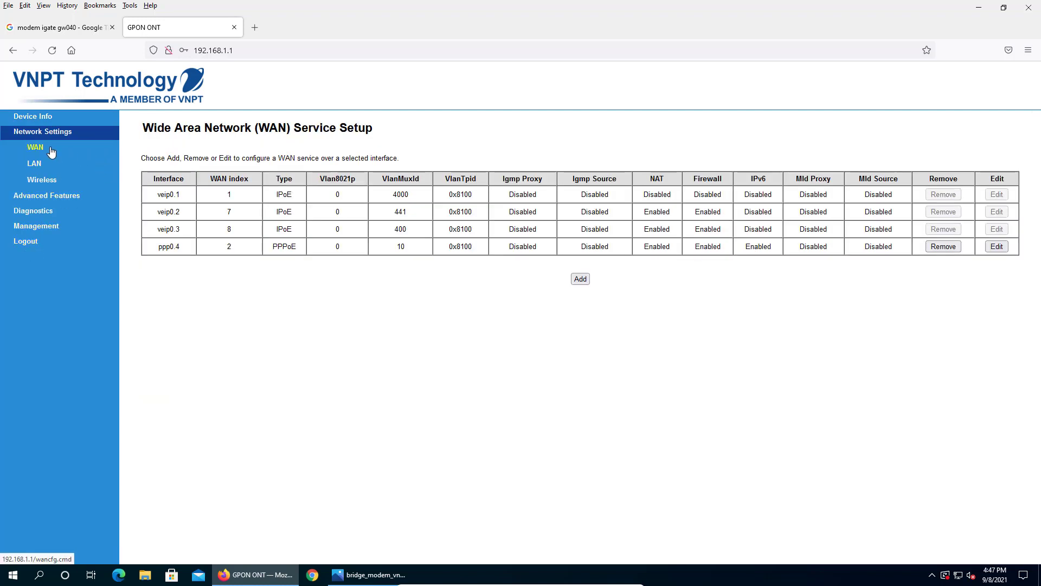
pyautogui.click(35, 148)
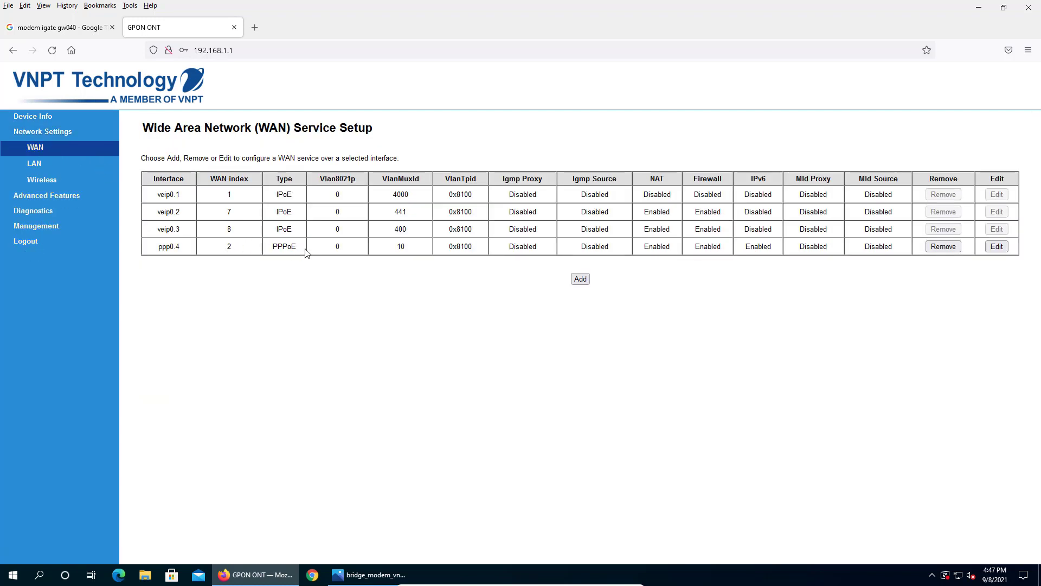
pyautogui.doubleClick(288, 247)
pyautogui.click(998, 248)
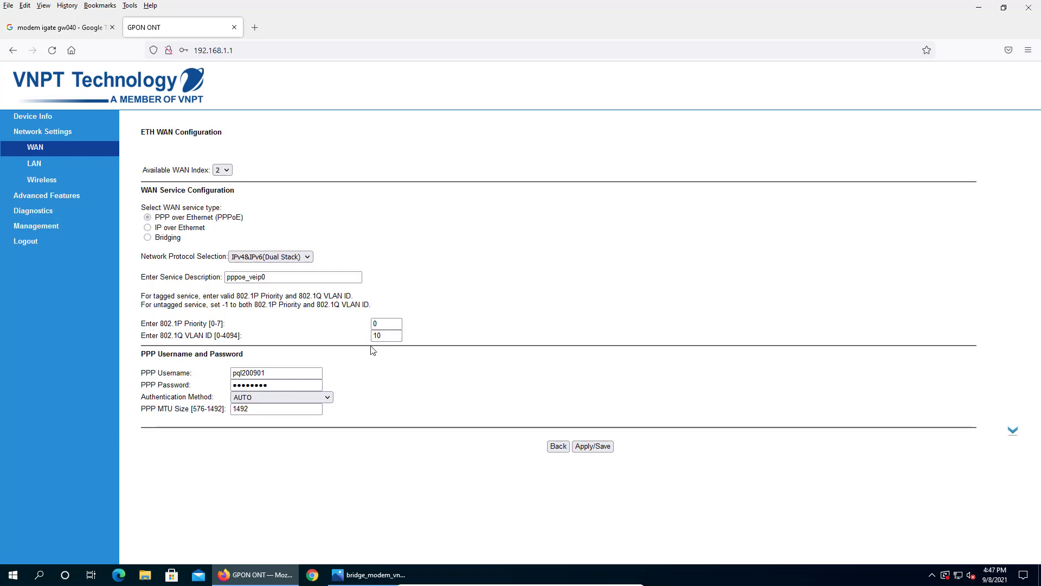
# - Review the connection's 802.1P priority 0, VLAN ID 10, and PPP username and password
pyautogui.click(382, 320)
pyautogui.click(399, 335)
pyautogui.click(398, 323)
pyautogui.click(386, 336)
pyautogui.click(270, 373)
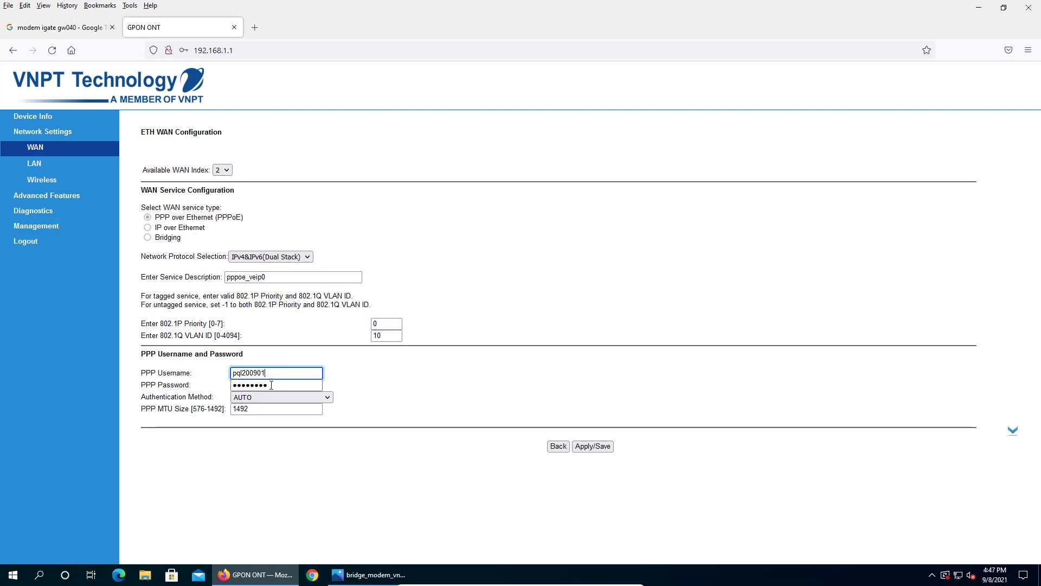
pyautogui.click(274, 385)
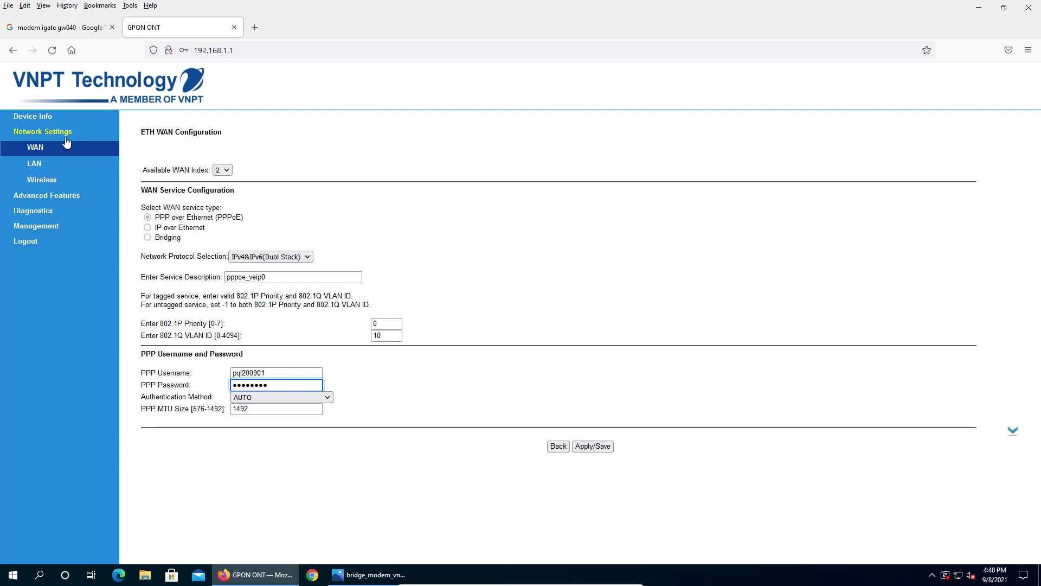
# - Remove the ppp0.4 PPPoE connection from the WAN list and start adding a new WAN service
pyautogui.click(35, 148)
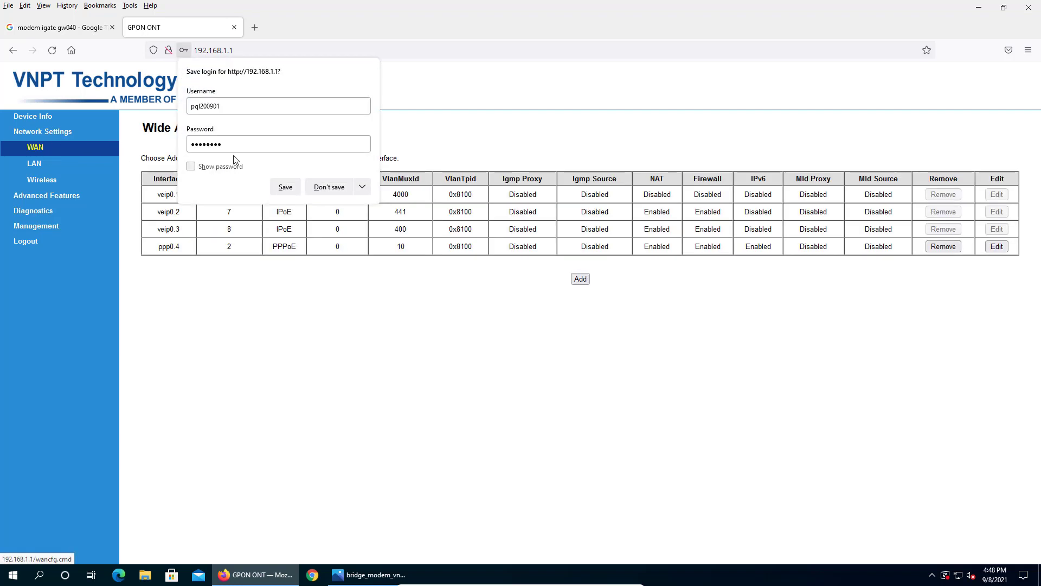
pyautogui.click(336, 187)
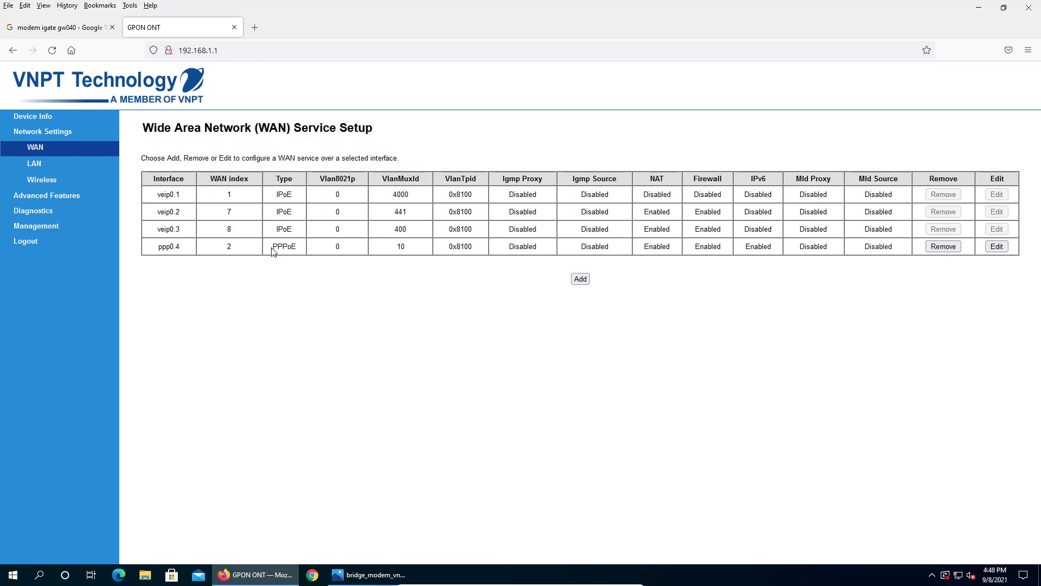
pyautogui.moveTo(271, 249); pyautogui.dragTo(300, 247)
pyautogui.click(947, 249)
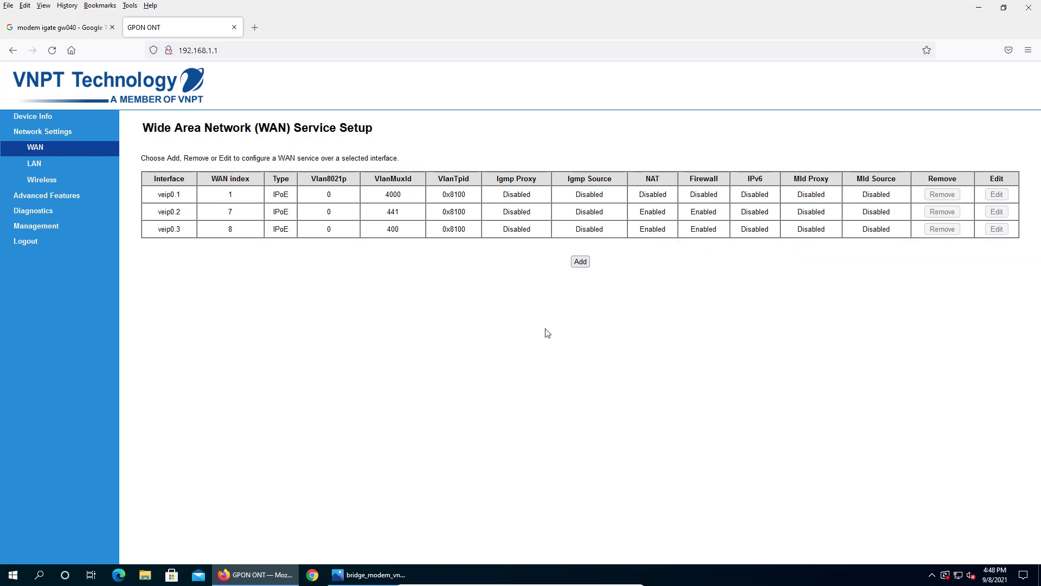
pyautogui.click(580, 261)
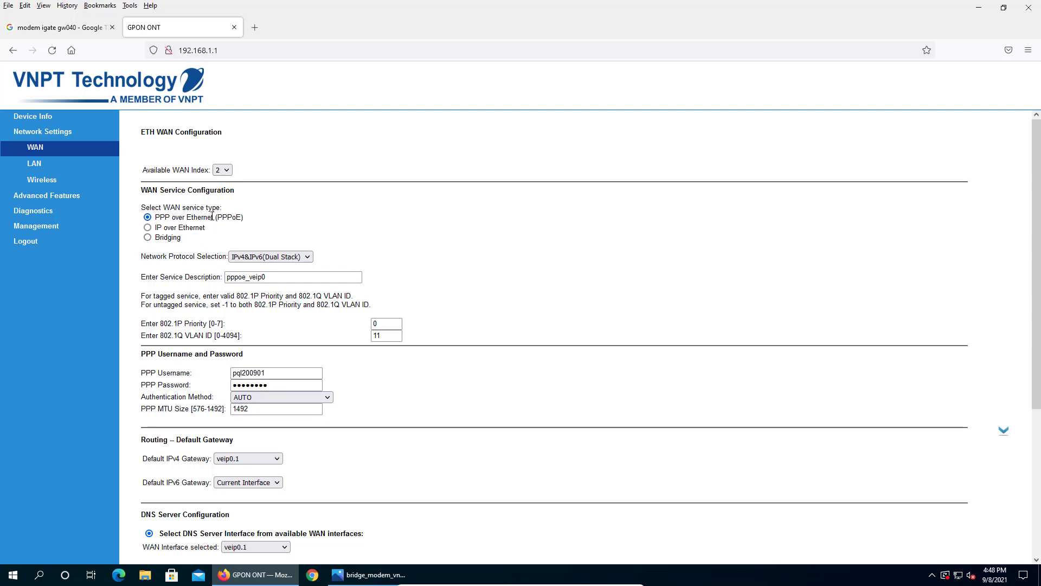
# - Make the new service Bridging with 802.1Q VLAN ID 10 instead of 12, and save it
pyautogui.click(148, 238)
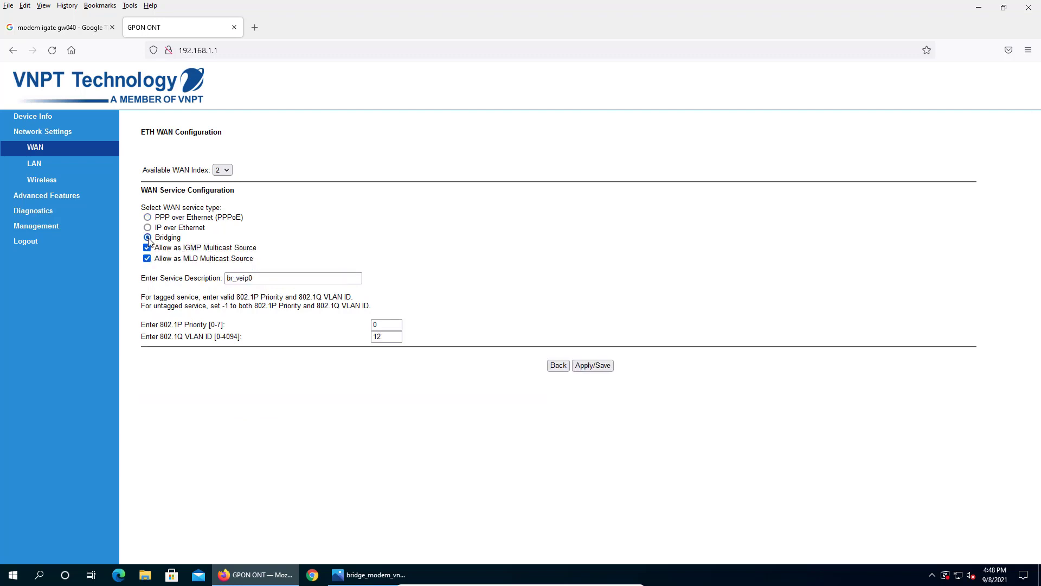
pyautogui.click(386, 328)
pyautogui.click(387, 336)
pyautogui.moveTo(390, 337); pyautogui.dragTo(365, 337)
pyautogui.write('10')
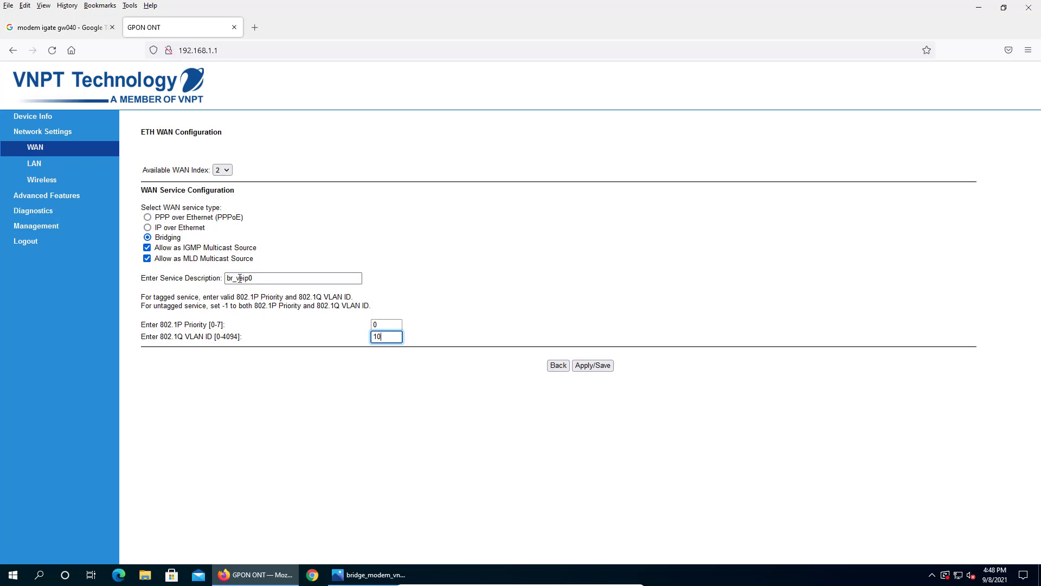
pyautogui.moveTo(257, 278); pyautogui.dragTo(221, 278)
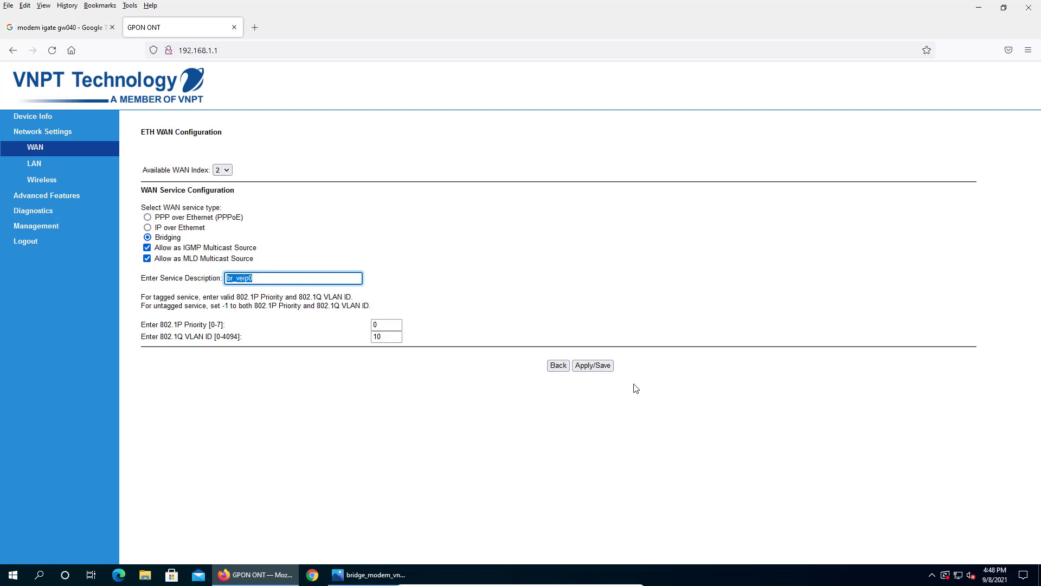
pyautogui.click(596, 366)
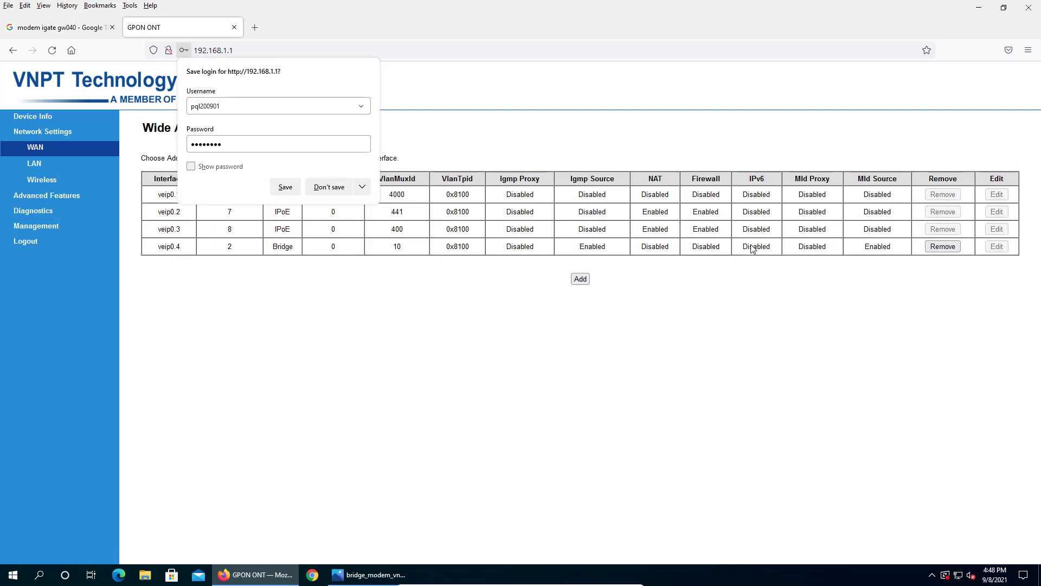
pyautogui.click(332, 187)
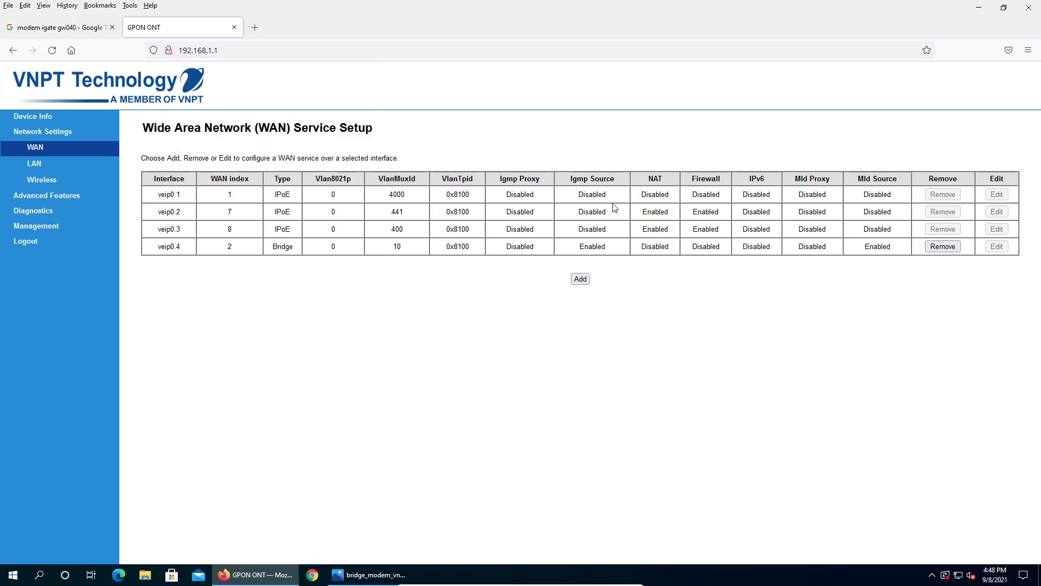
# - Confirm veip0.4 is a Bridge service, then disable the LAN DHCP server and save
pyautogui.doubleClick(275, 248)
pyautogui.click(35, 165)
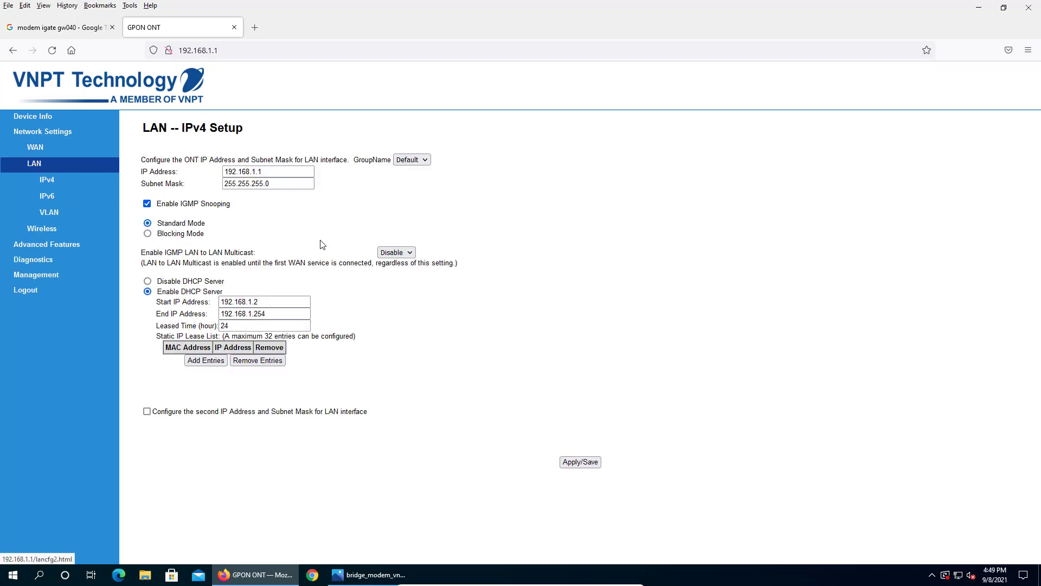
pyautogui.click(148, 281)
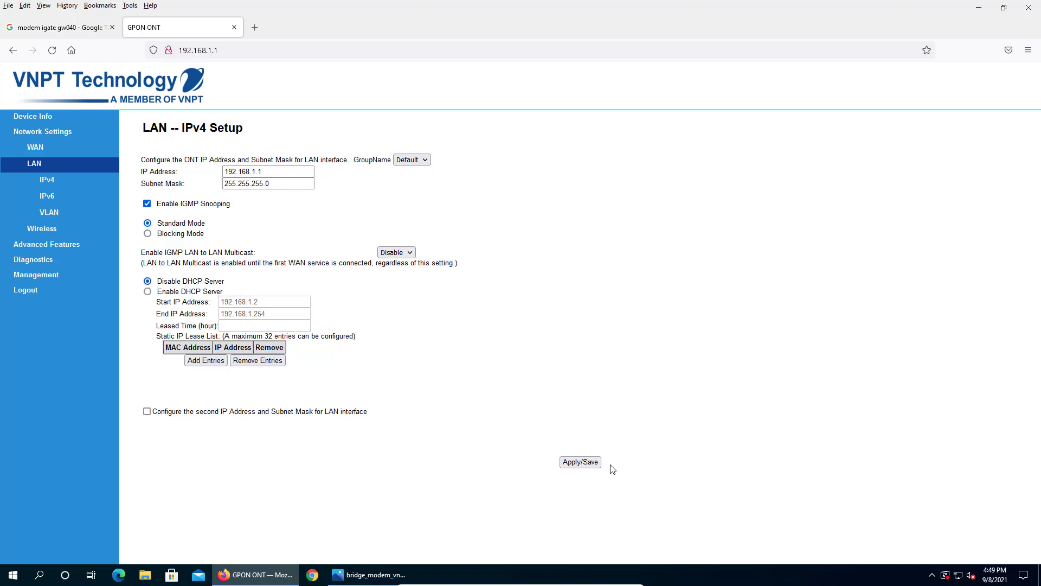
pyautogui.click(582, 462)
# - Turn off wireless in Wireless Basic and save, then go to Interface Grouping
pyautogui.click(42, 228)
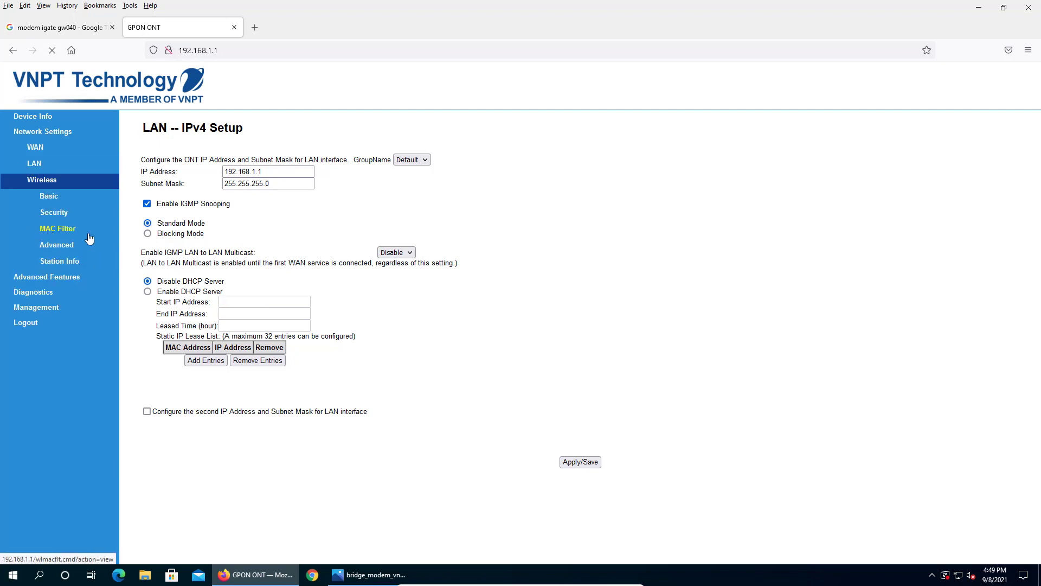
pyautogui.click(152, 197)
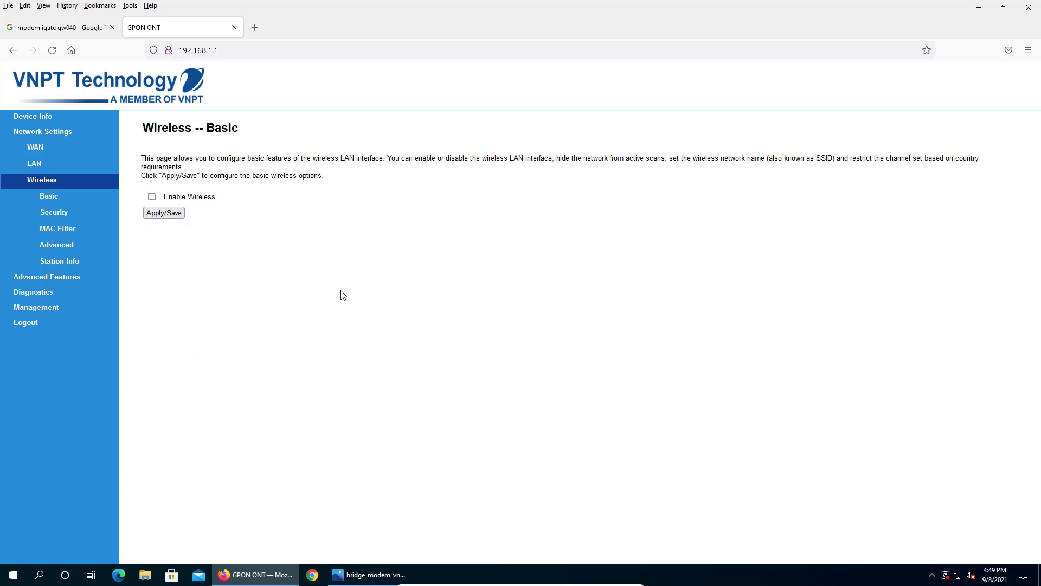
pyautogui.click(171, 214)
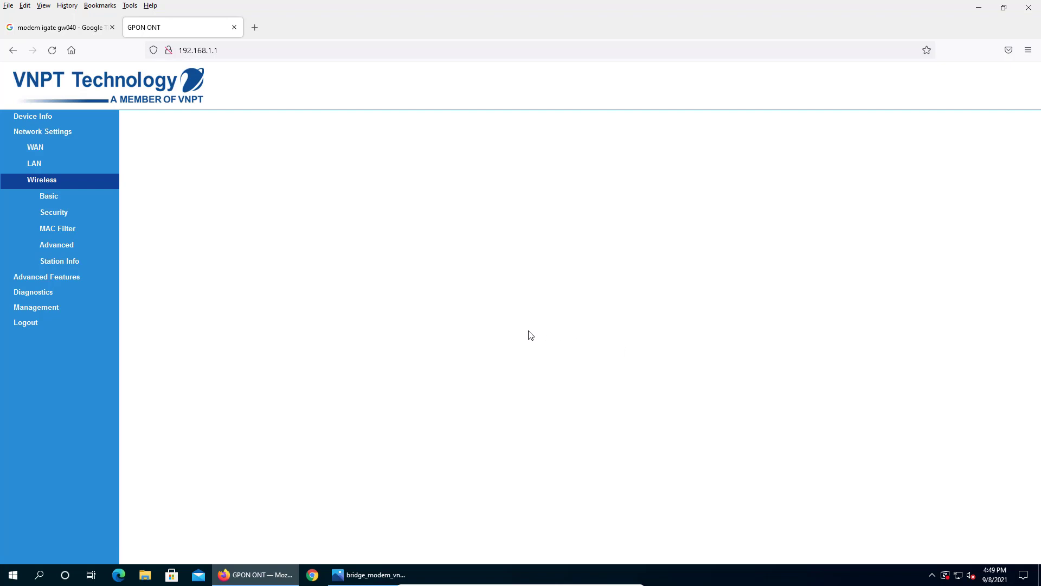
pyautogui.click(59, 277)
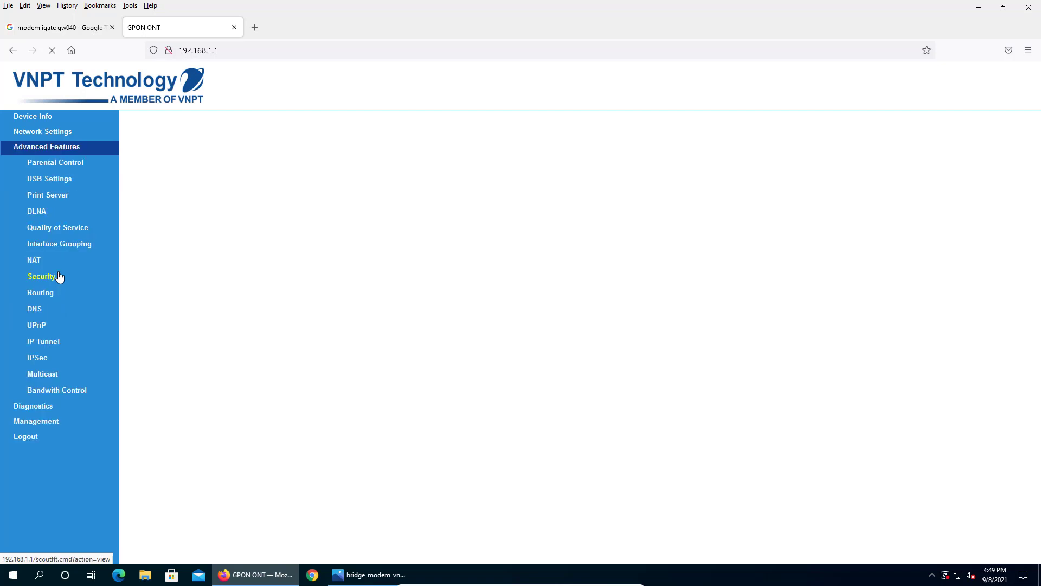
pyautogui.click(56, 248)
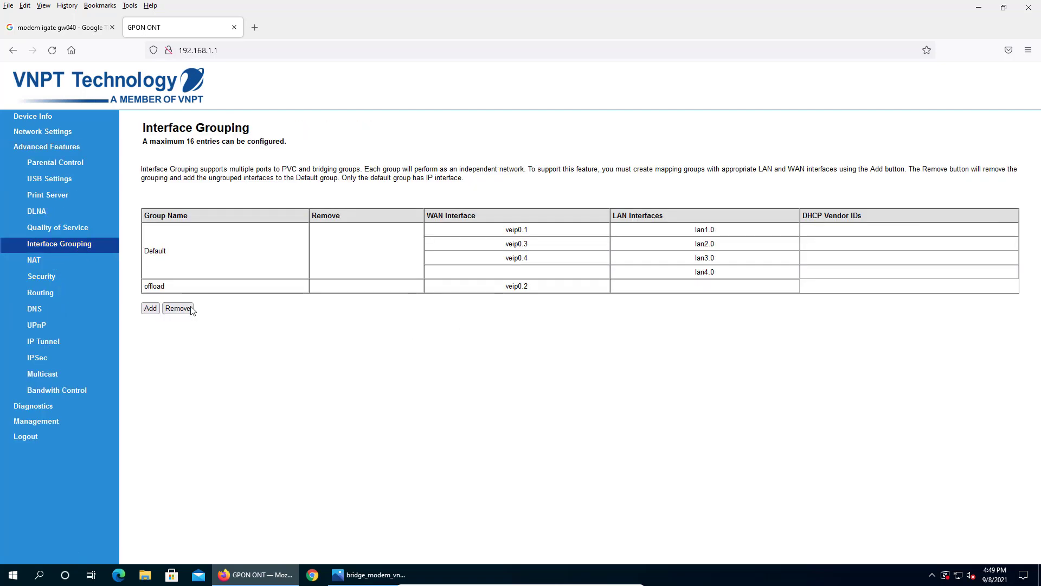
# - Add an interface group named BridgeMode using WAN interface br_veip0/veip0.4 and lan4.0
pyautogui.click(150, 308)
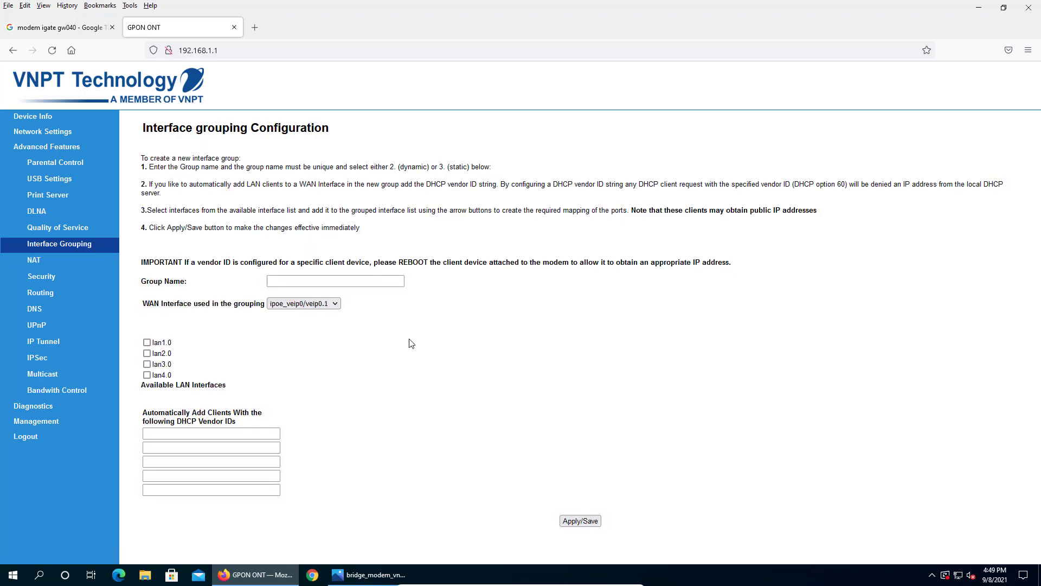
pyautogui.click(331, 281)
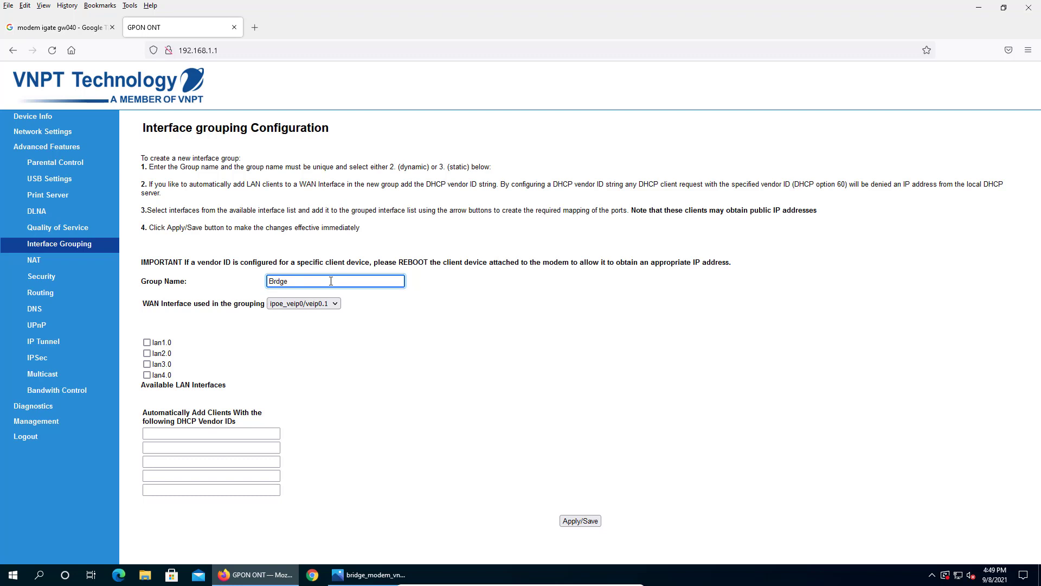
pyautogui.write('idgeMode')
pyautogui.click(334, 306)
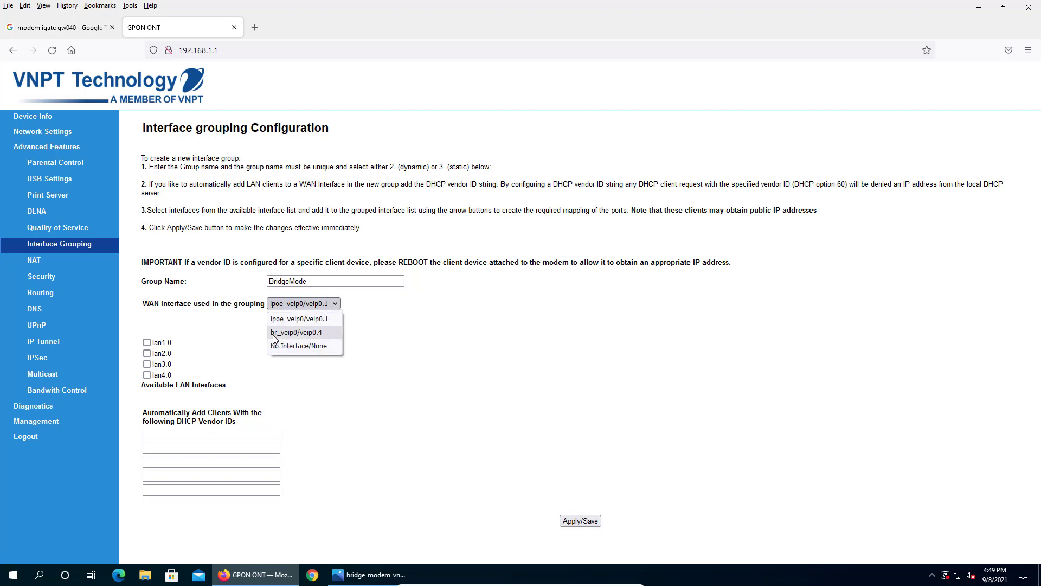
pyautogui.click(313, 337)
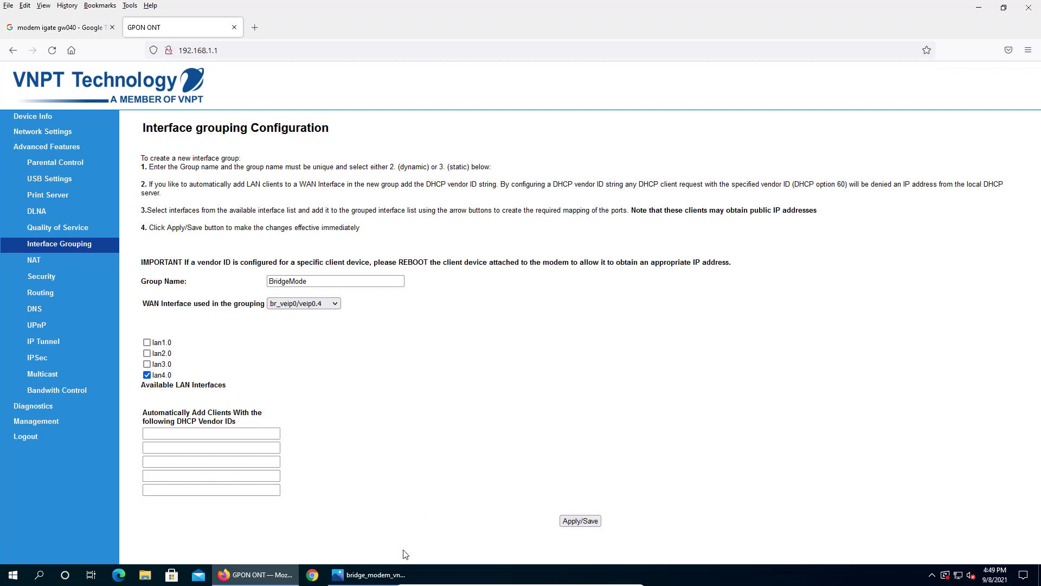
pyautogui.moveTo(383, 575)
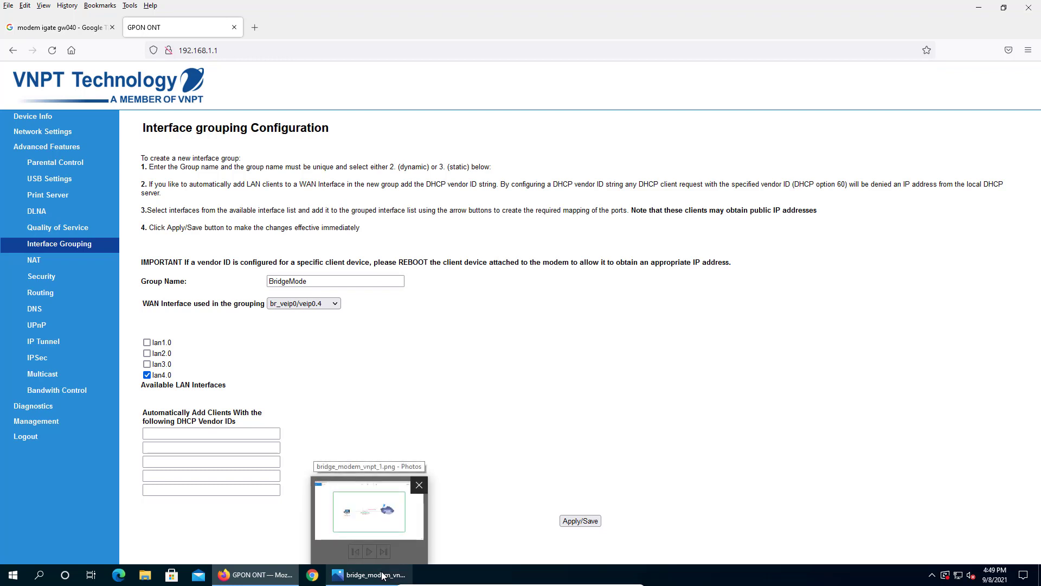
pyautogui.click(383, 575)
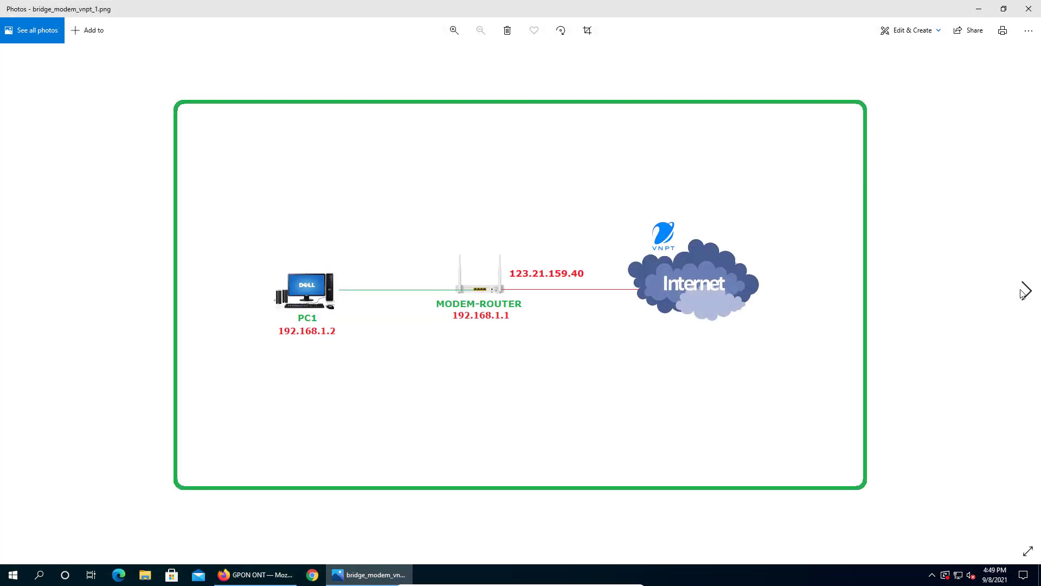
pyautogui.click(1027, 292)
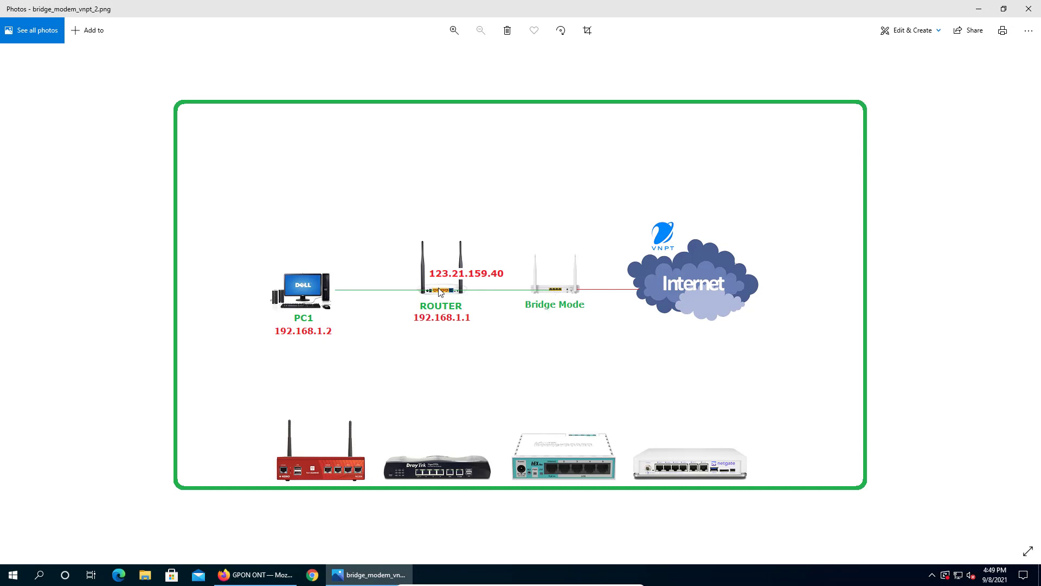
pyautogui.hotkey('alt', 'Tab')
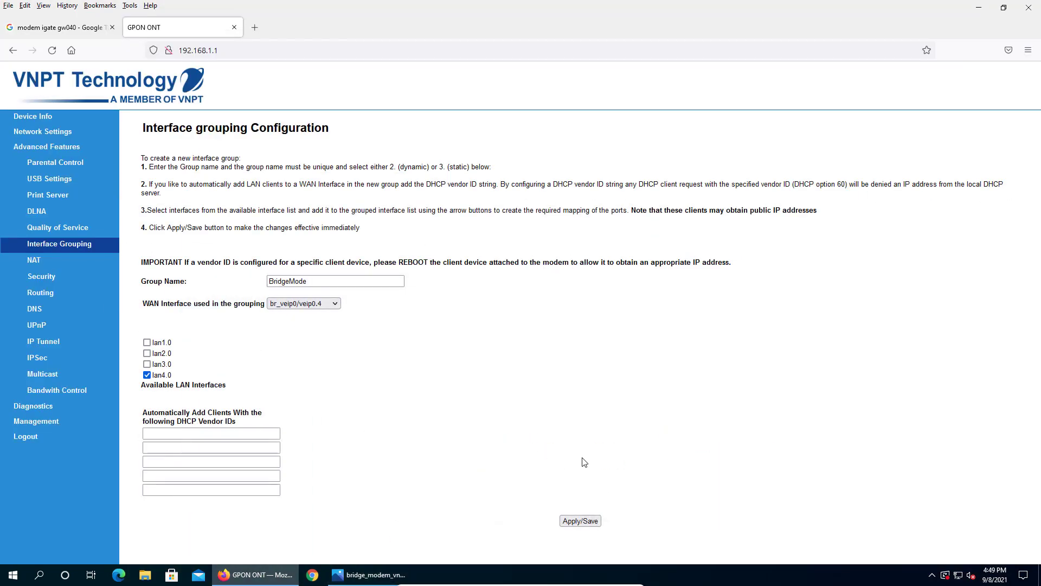
# - Save the BridgeMode group and close Firefox along with both its tabs
pyautogui.click(584, 524)
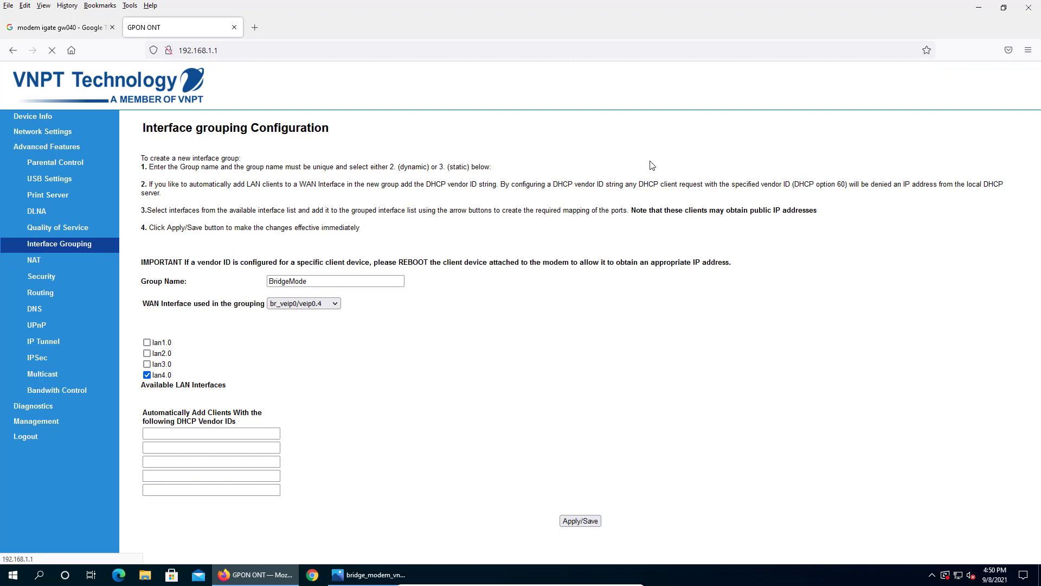
pyautogui.click(1034, 13)
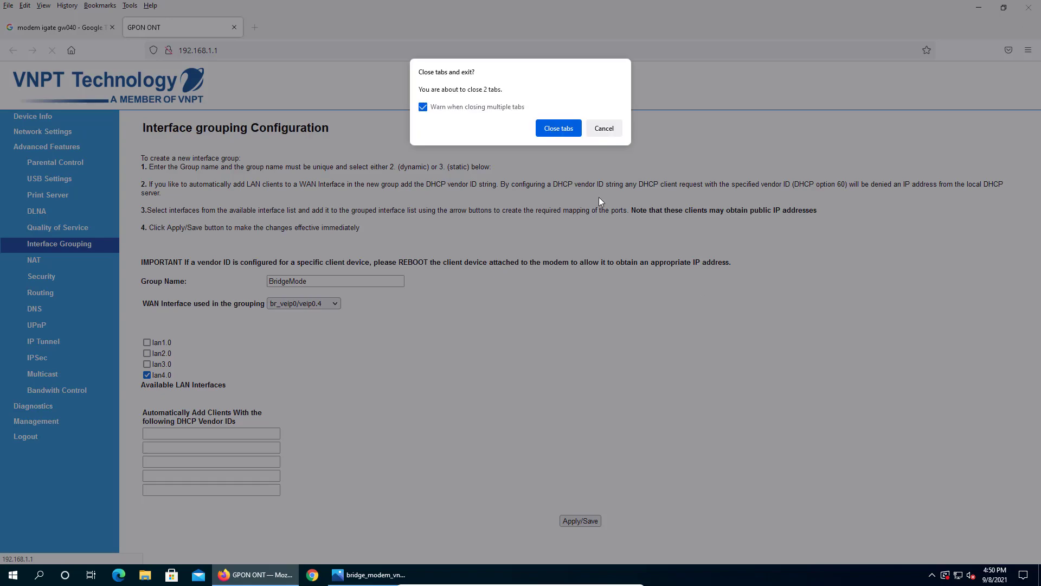
pyautogui.click(558, 128)
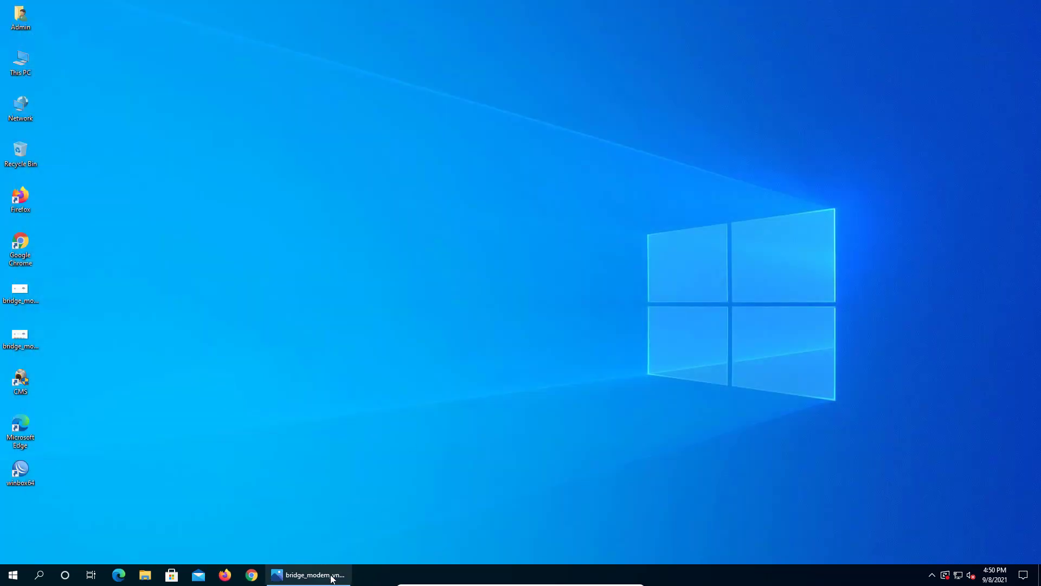
pyautogui.click(336, 574)
pyautogui.click(14, 290)
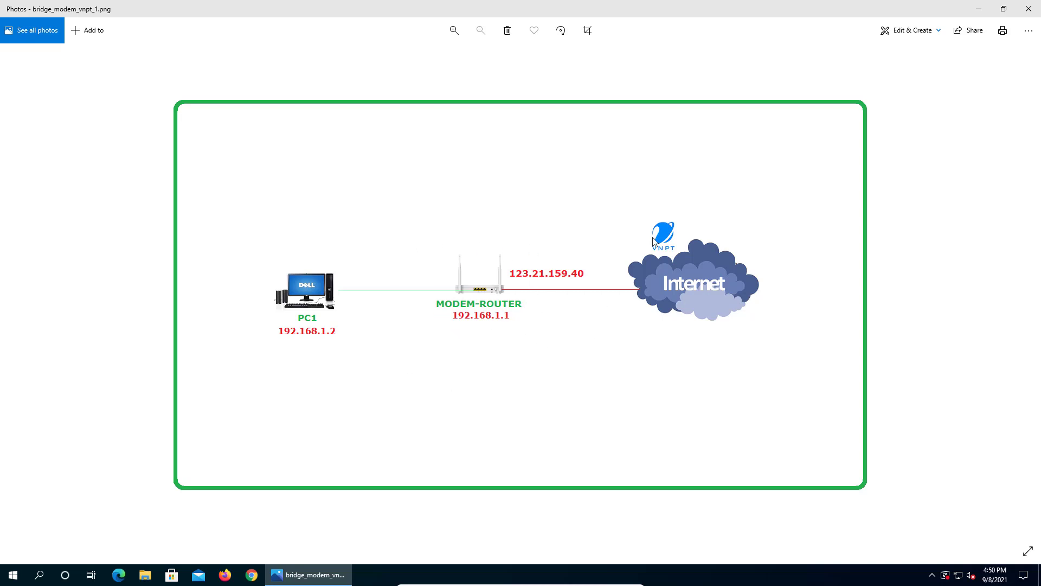
pyautogui.click(1032, 297)
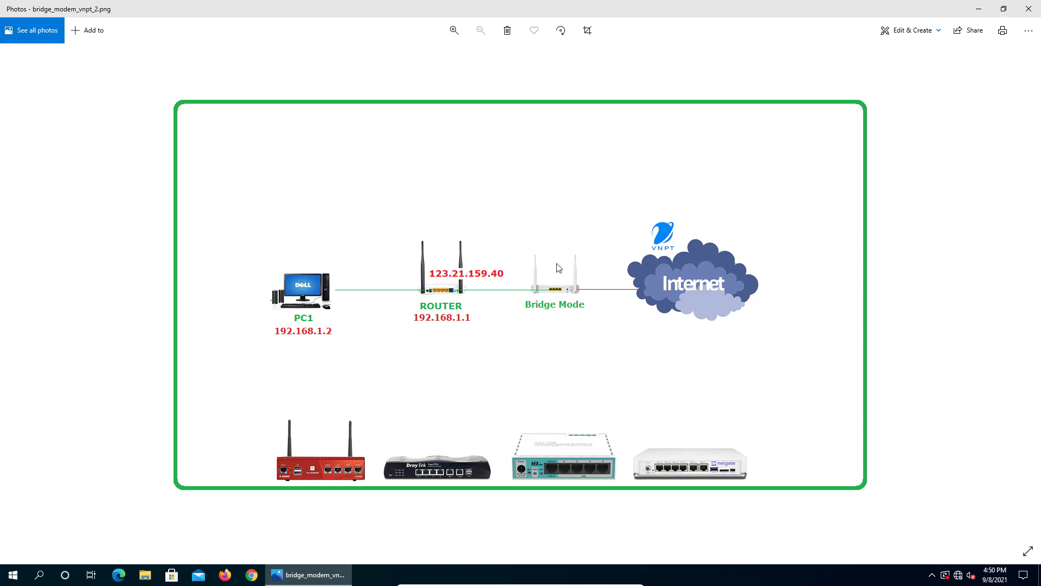
pyautogui.click(979, 10)
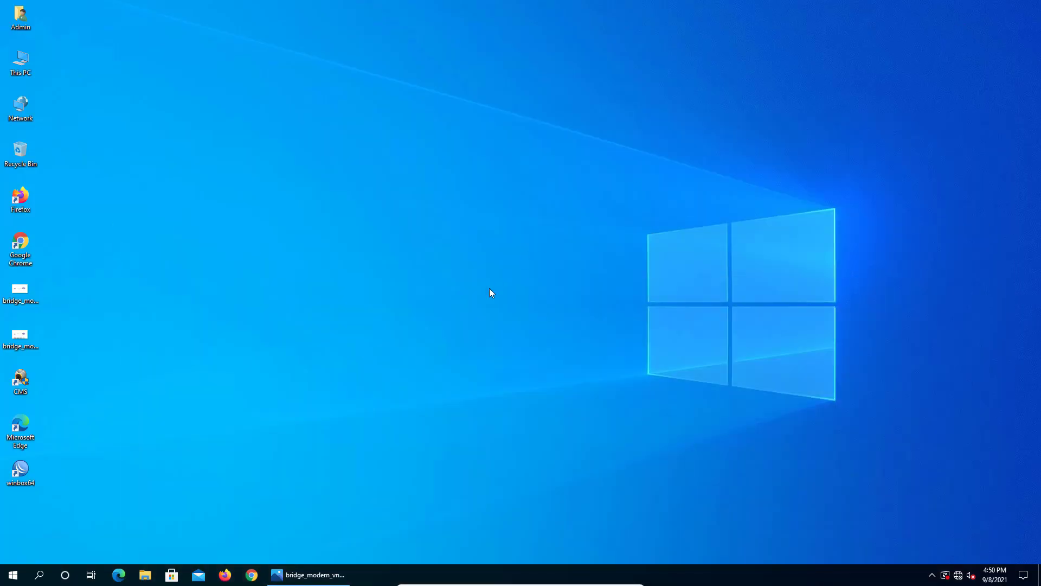
# - Open Command Prompt via Run and release the PC's IP address with ipconfig /release
pyautogui.rightClick(13, 575)
pyautogui.click(46, 522)
pyautogui.press('Return')
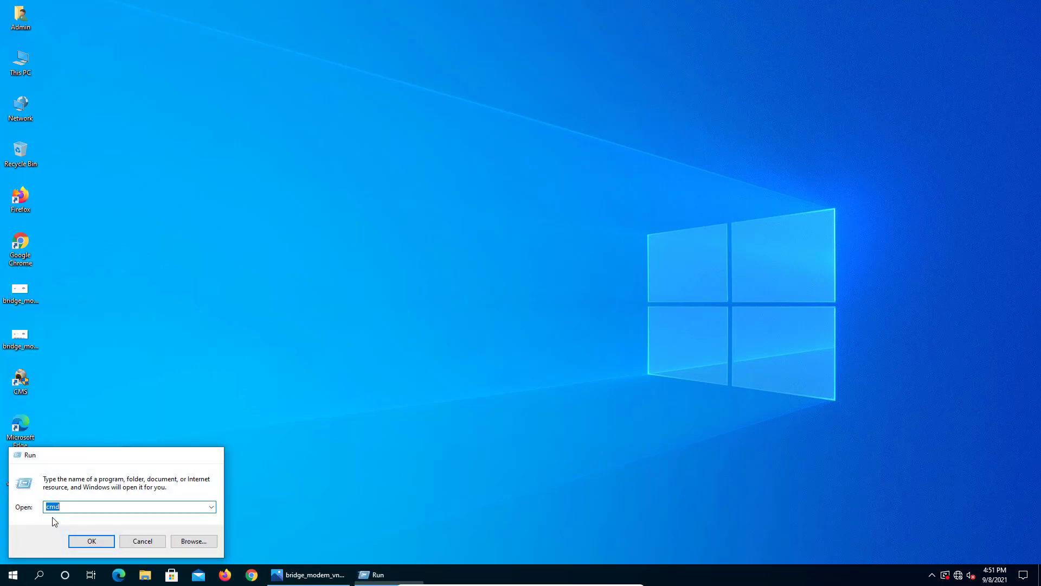
pyautogui.write('ipc')
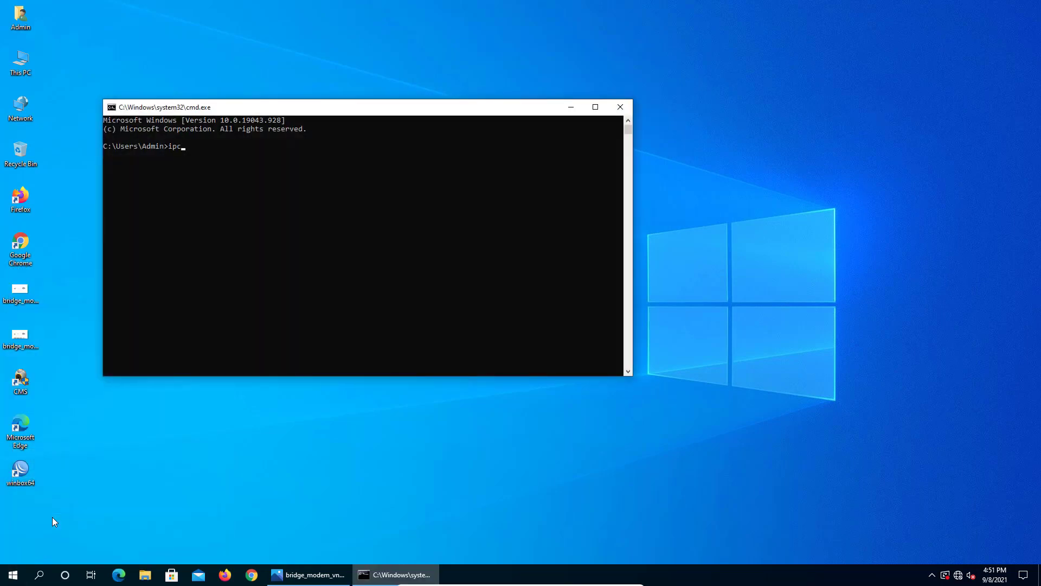
pyautogui.write('onfig /re/ease')
pyautogui.press('BackSpace')
pyautogui.press('BackSpace')
pyautogui.press('BackSpace')
pyautogui.write('lease')
pyautogui.press('Return')
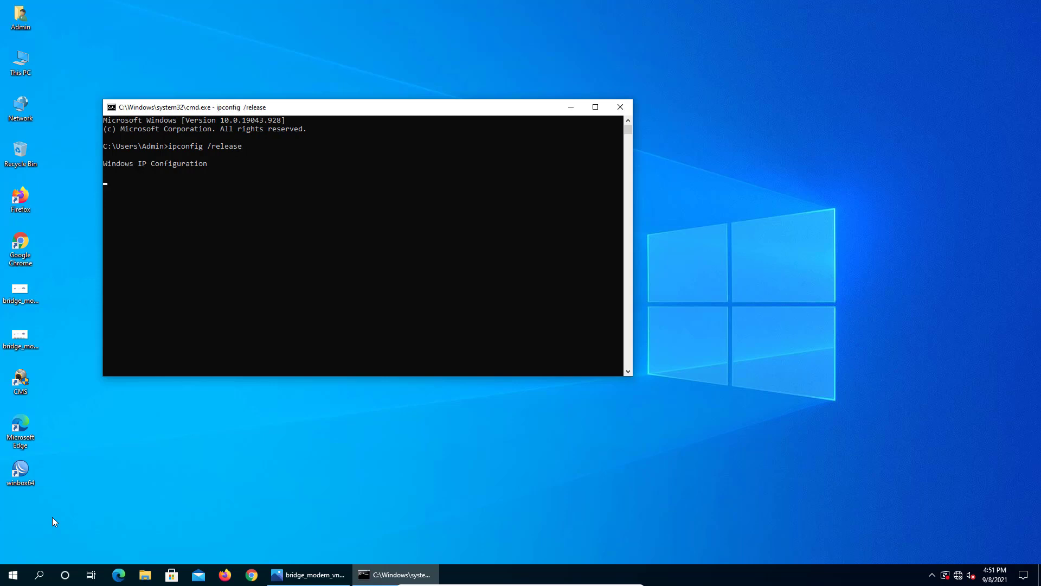
# - Renew the address with ipconfig /renew, obtaining 192.168.0.101
pyautogui.press('Up')
pyautogui.press('BackSpace')
pyautogui.press('BackSpace')
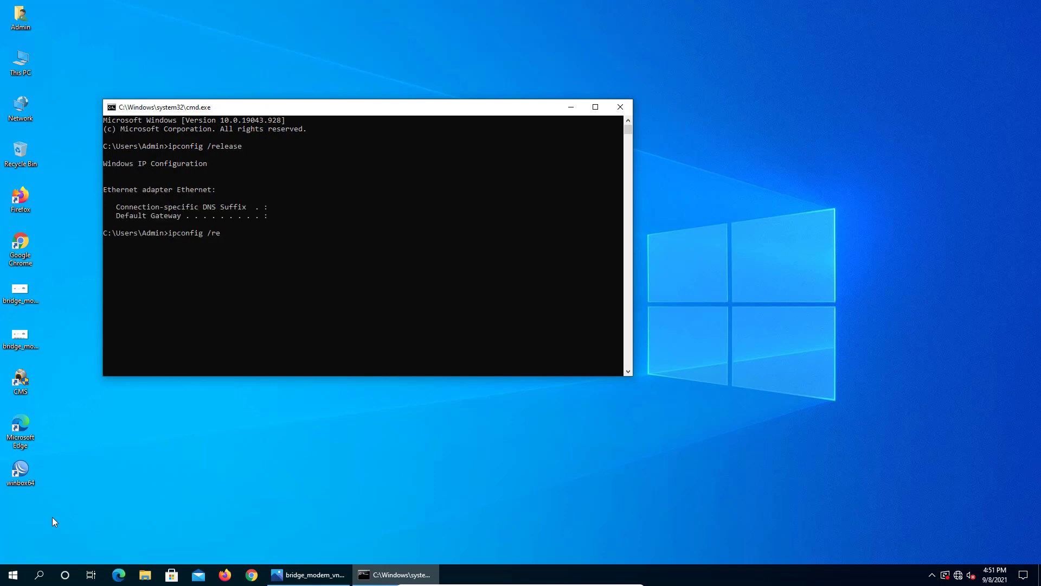
pyautogui.write('new')
pyautogui.press('Return')
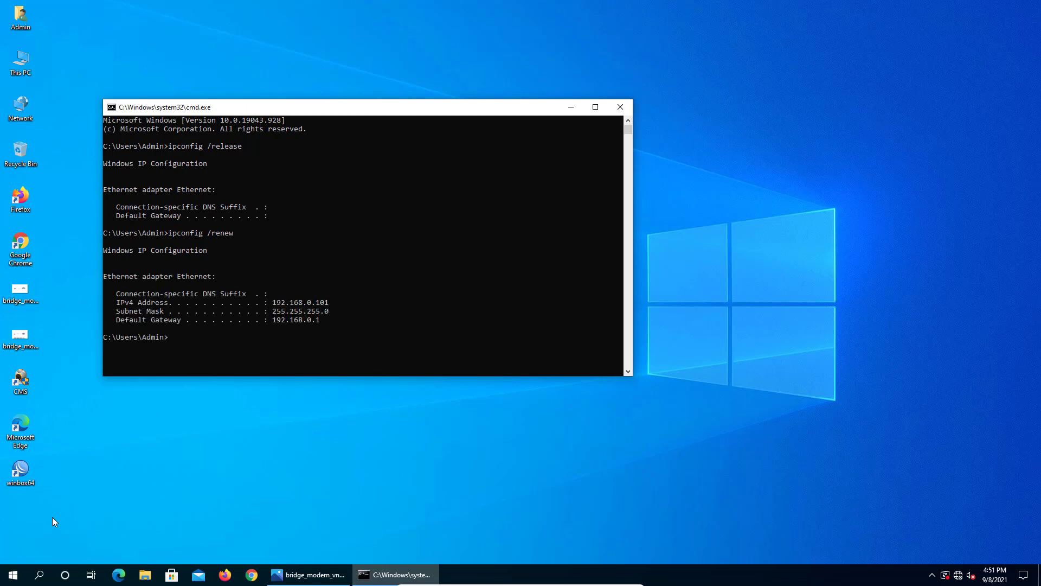
# - Highlight the new default gateway 192.168.0.1 in the ipconfig output
pyautogui.moveTo(381, 107); pyautogui.dragTo(475, 104)
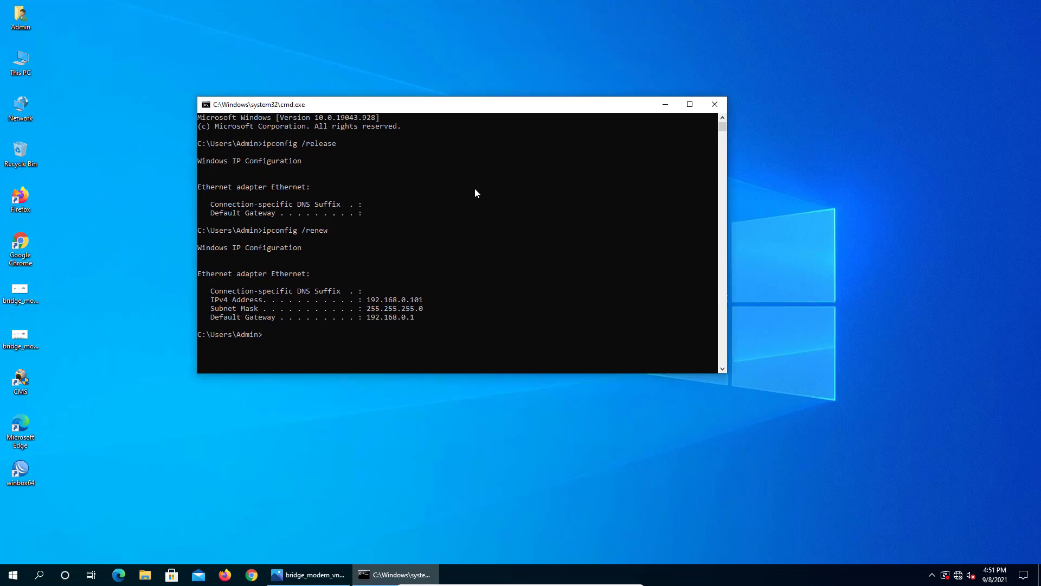
pyautogui.moveTo(416, 320); pyautogui.dragTo(367, 320)
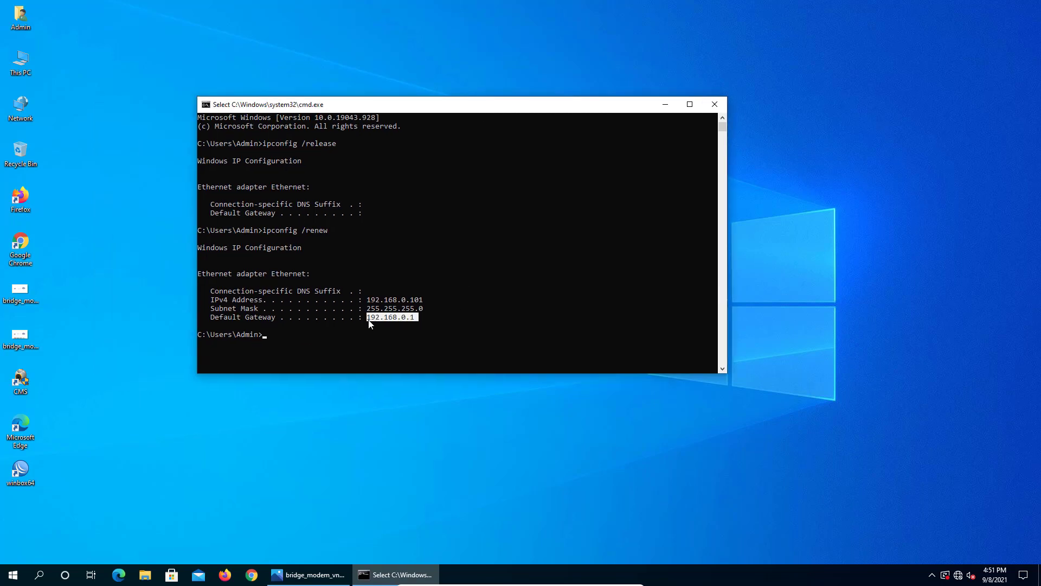
pyautogui.click(471, 324)
pyautogui.moveTo(418, 319); pyautogui.dragTo(366, 321)
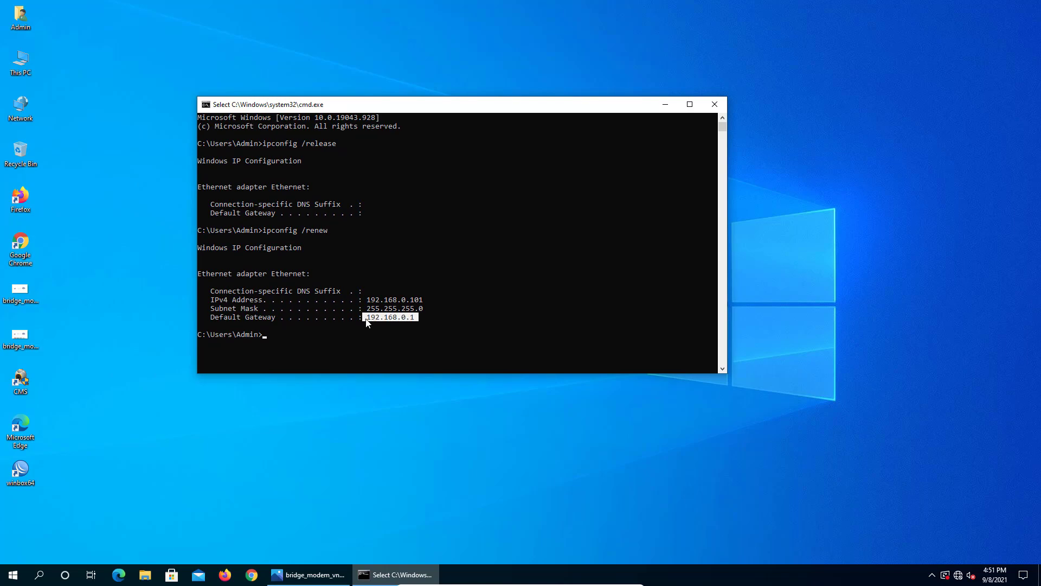
pyautogui.click(232, 571)
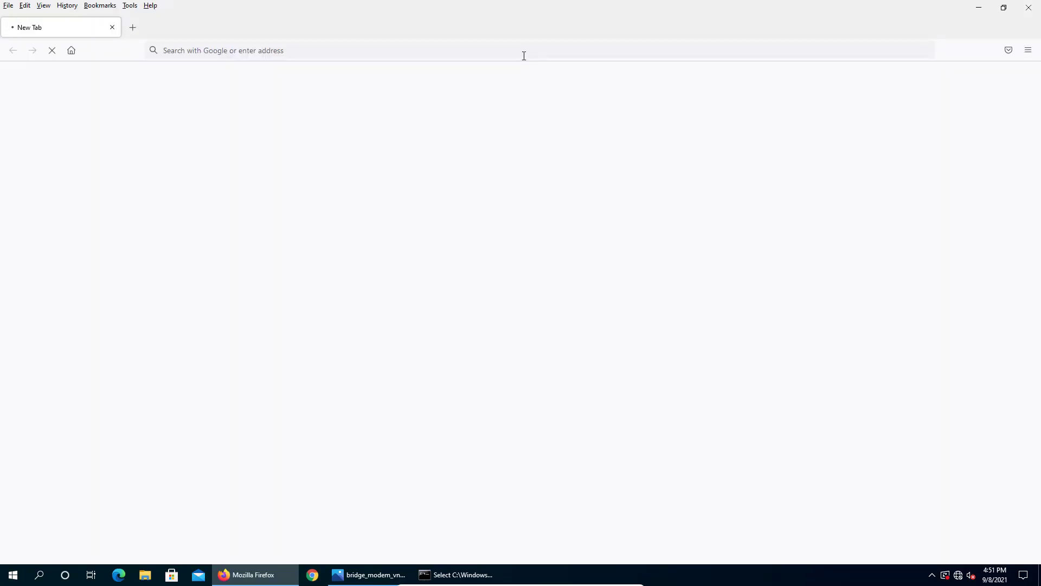
# - Load the TP-Link router's admin page at 192.168.0.1 in Firefox
pyautogui.click(524, 54)
pyautogui.write('192.168.0.1/')
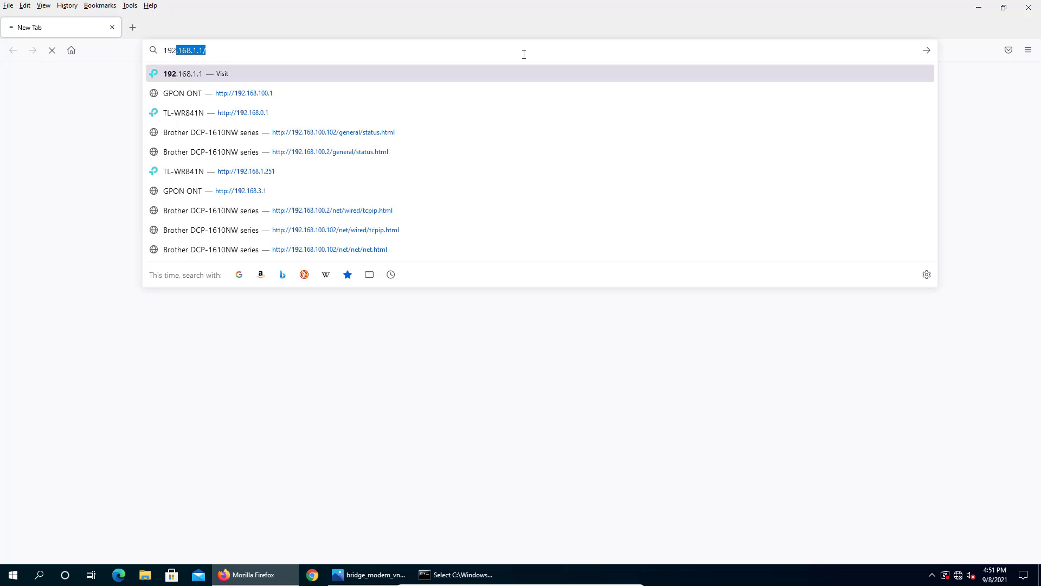
pyautogui.press('Return')
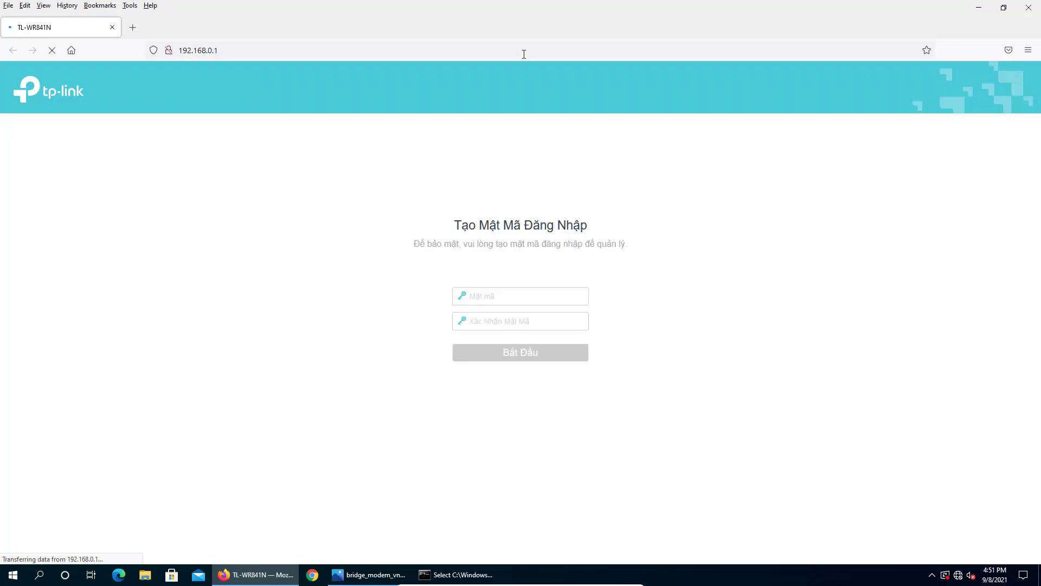
# - Create and confirm a new router login password, then bring the network diagram back into view
pyautogui.click(504, 296)
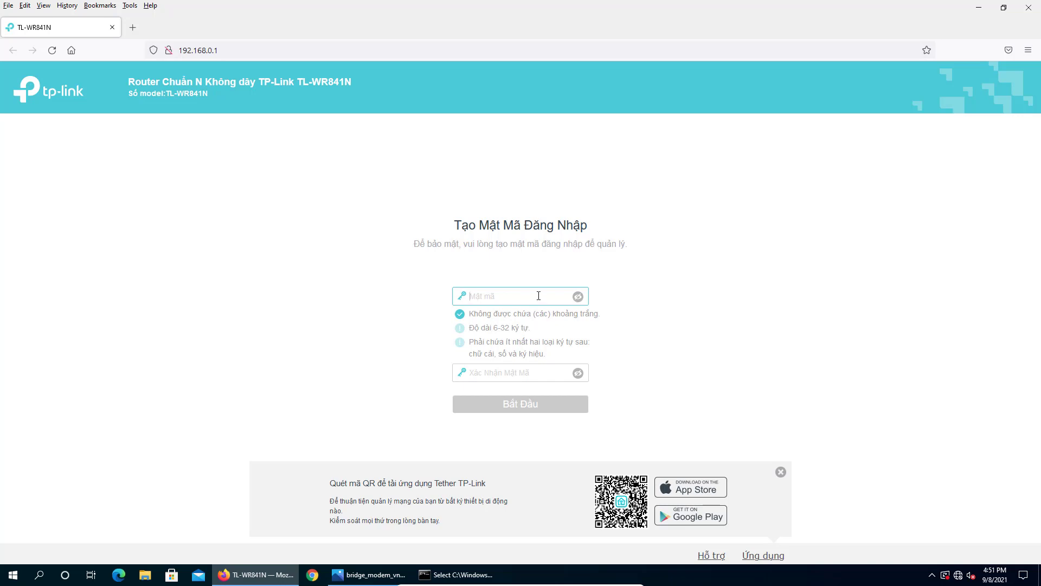
pyautogui.write('123456789abc')
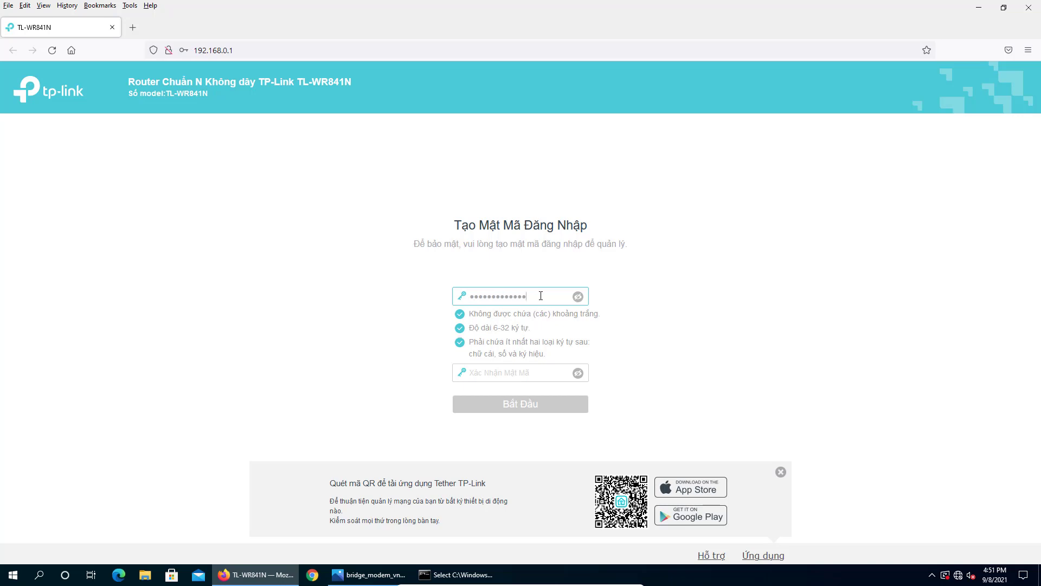
pyautogui.press('Tab')
pyautogui.write('12345')
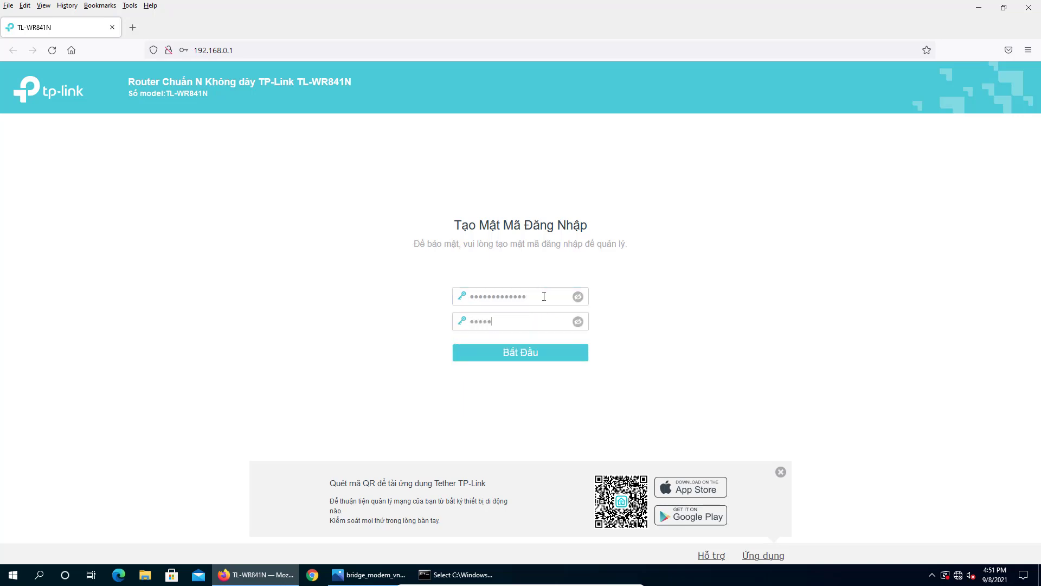
pyautogui.write('678abcde')
pyautogui.click(537, 365)
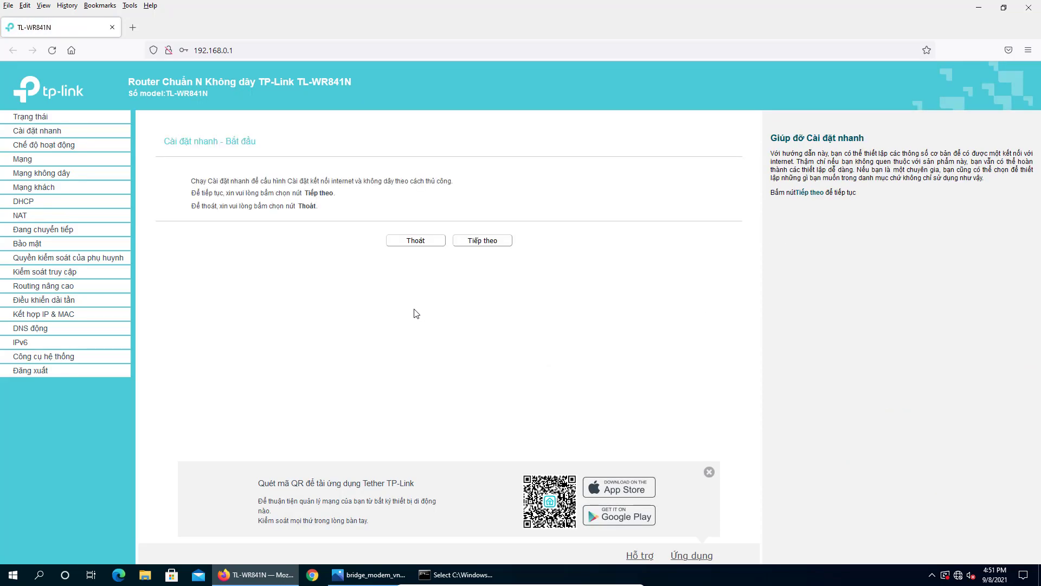
pyautogui.click(369, 574)
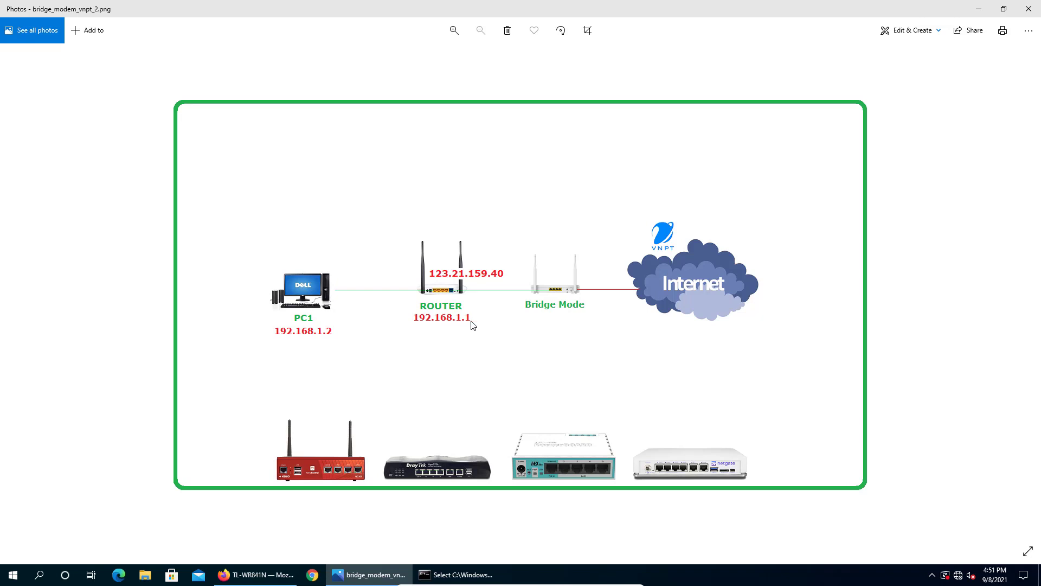
# - Return to the router admin pages and open the Mạng > LAN settings
pyautogui.click(447, 576)
pyautogui.click(441, 317)
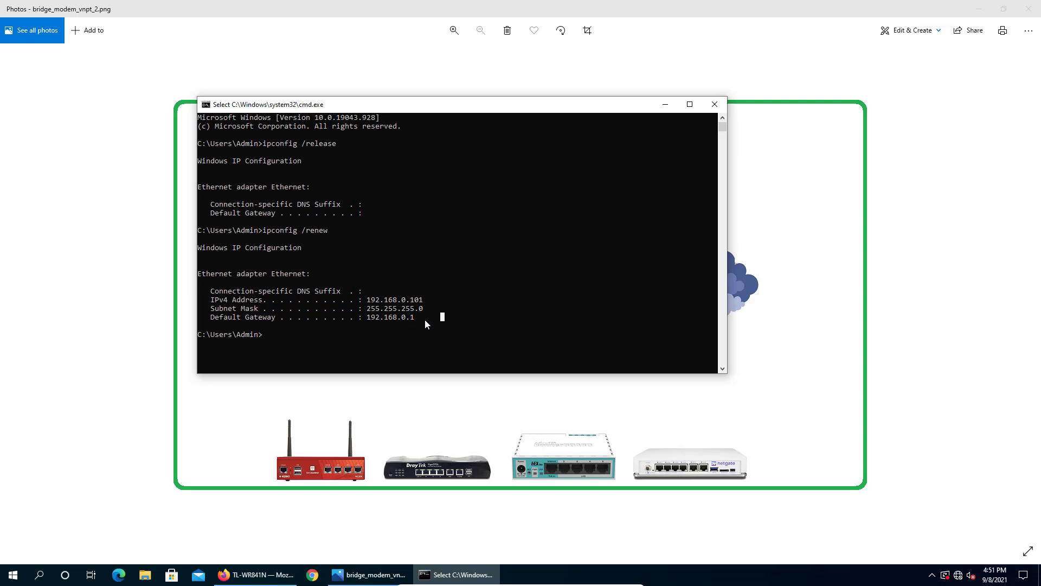
pyautogui.click(255, 574)
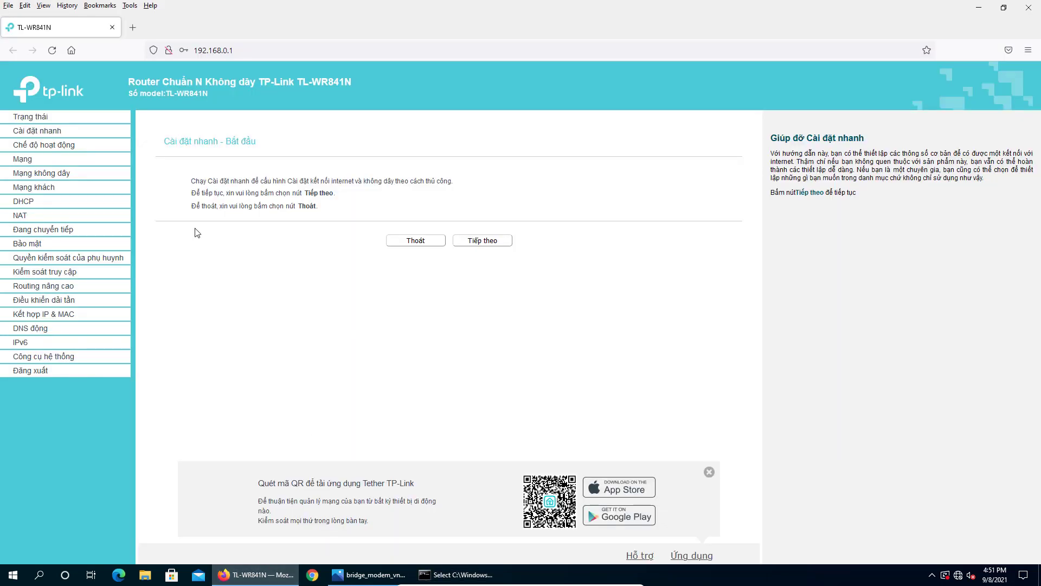
pyautogui.click(28, 158)
pyautogui.click(25, 185)
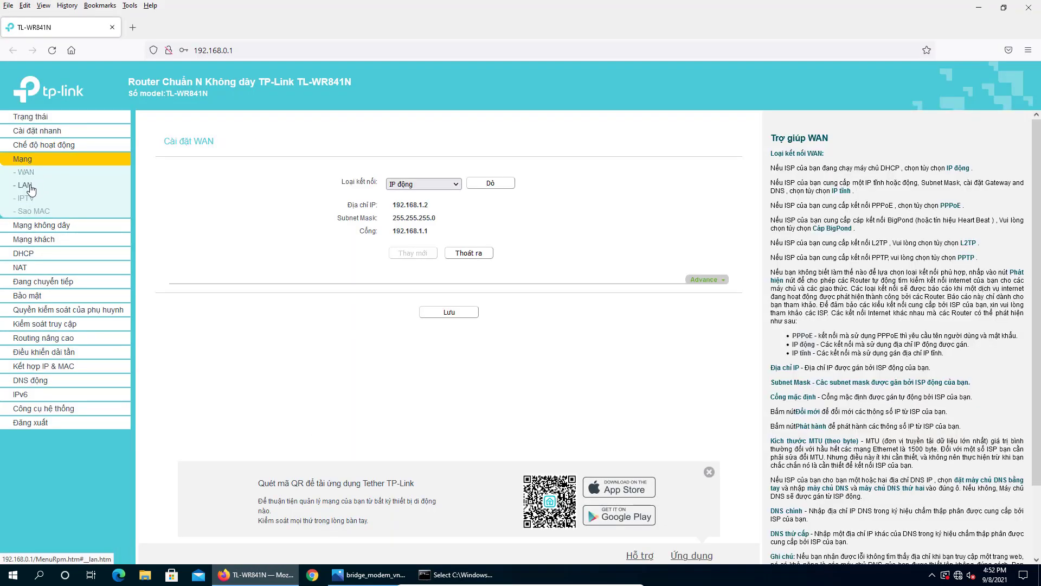
# - Change the LAN IP address to 192.168.1.1, save it, and confirm the router reboot
pyautogui.click(440, 197)
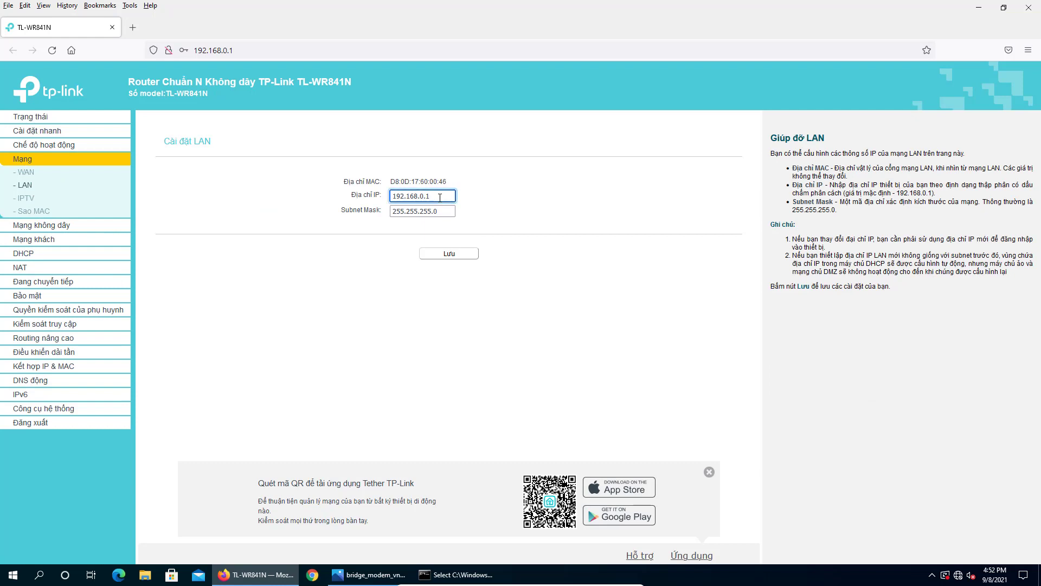
pyautogui.press('BackSpace')
pyautogui.press('BackSpace')
pyautogui.press('BackSpace')
pyautogui.write('1.1')
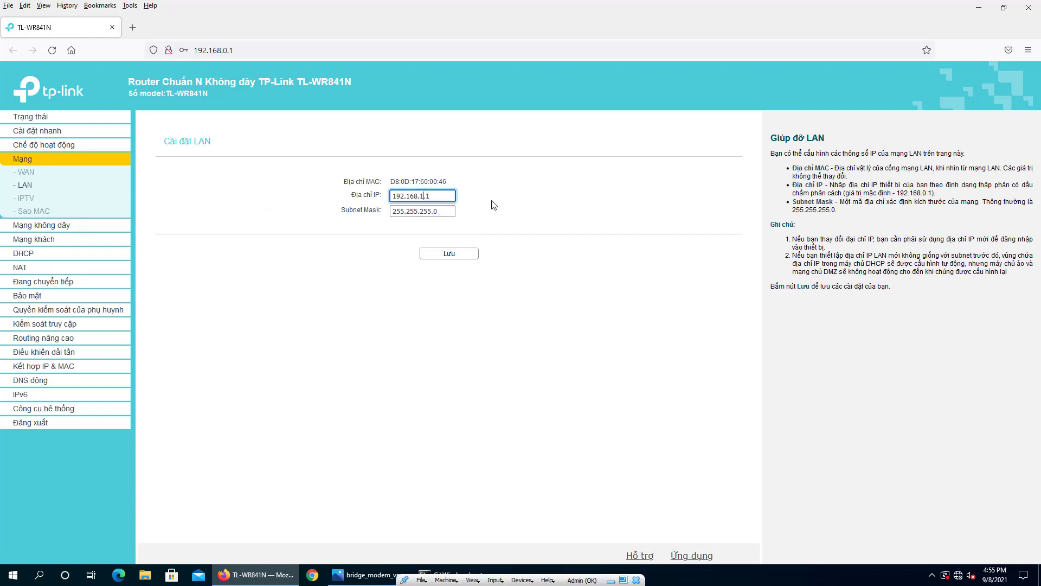
pyautogui.click(448, 256)
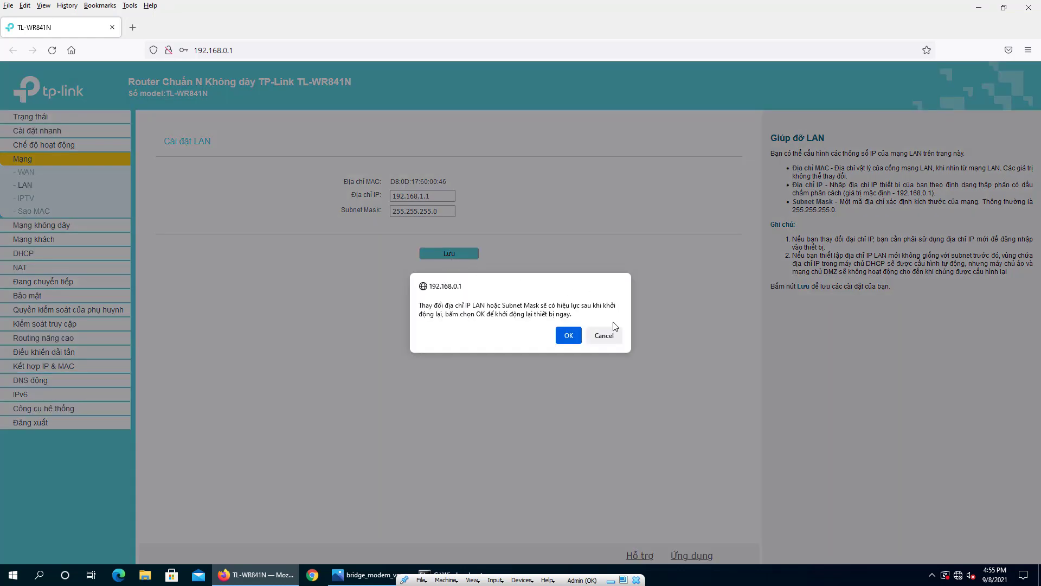
pyautogui.click(572, 336)
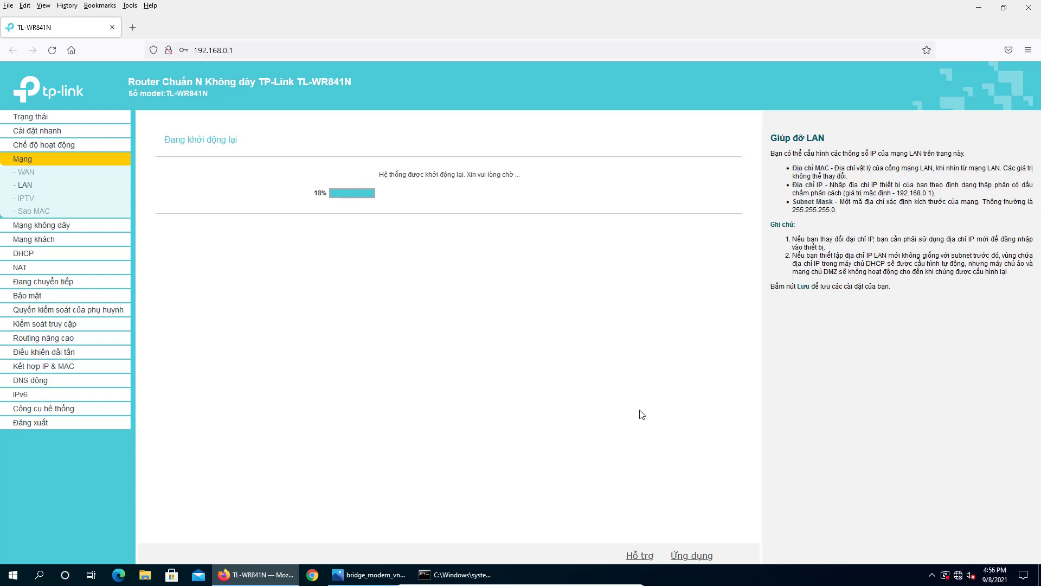
# - Run ipconfig /release and then ipconfig /renew in Command Prompt
pyautogui.click(455, 574)
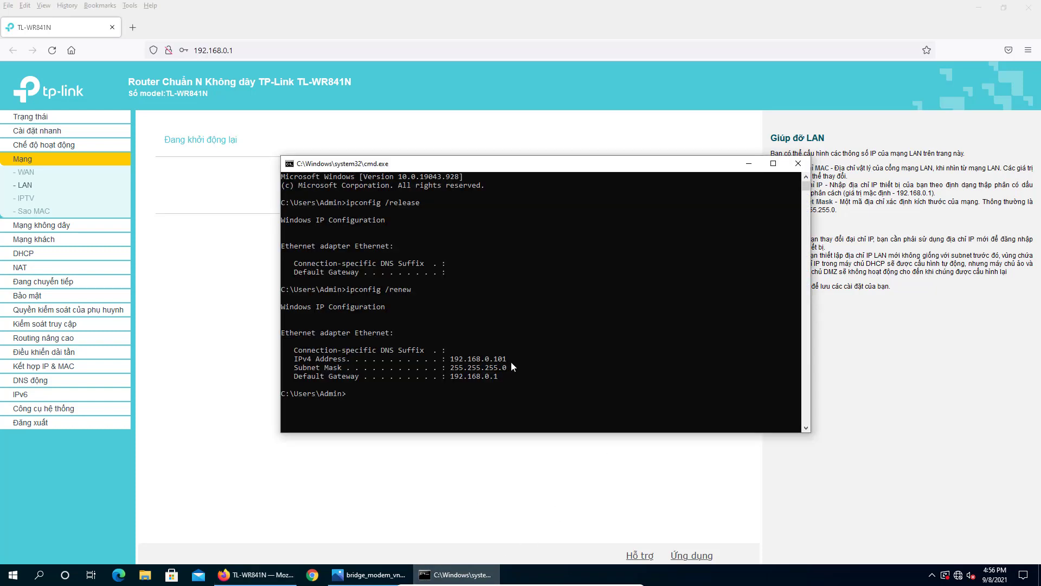
pyautogui.click(531, 325)
pyautogui.write('ipconf')
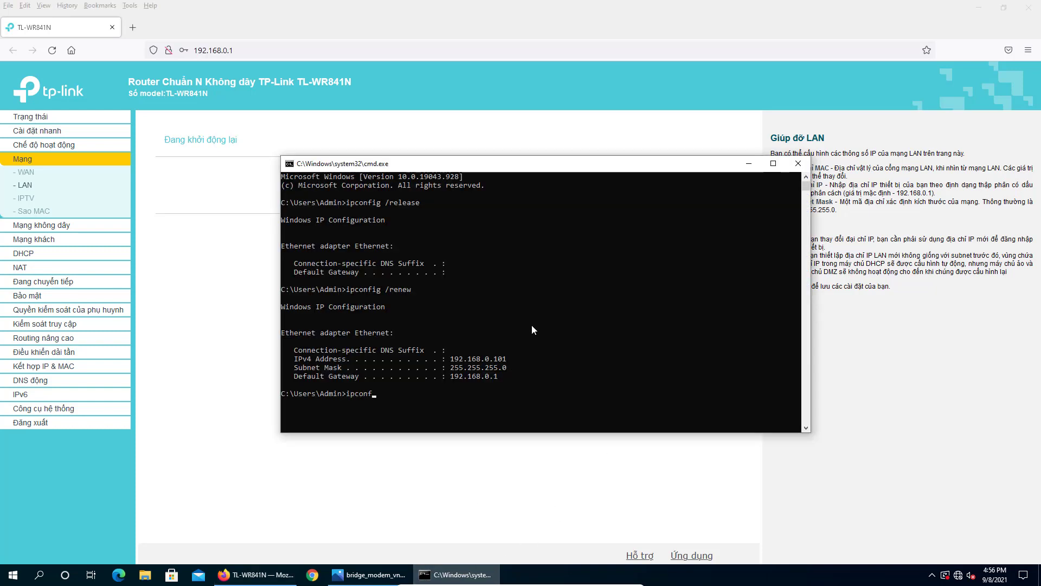
pyautogui.write('ig /release')
pyautogui.press('Return')
pyautogui.press('Up')
pyautogui.press('BackSpace')
pyautogui.press('BackSpace')
pyautogui.press('BackSpace')
pyautogui.press('BackSpace')
pyautogui.press('BackSpace')
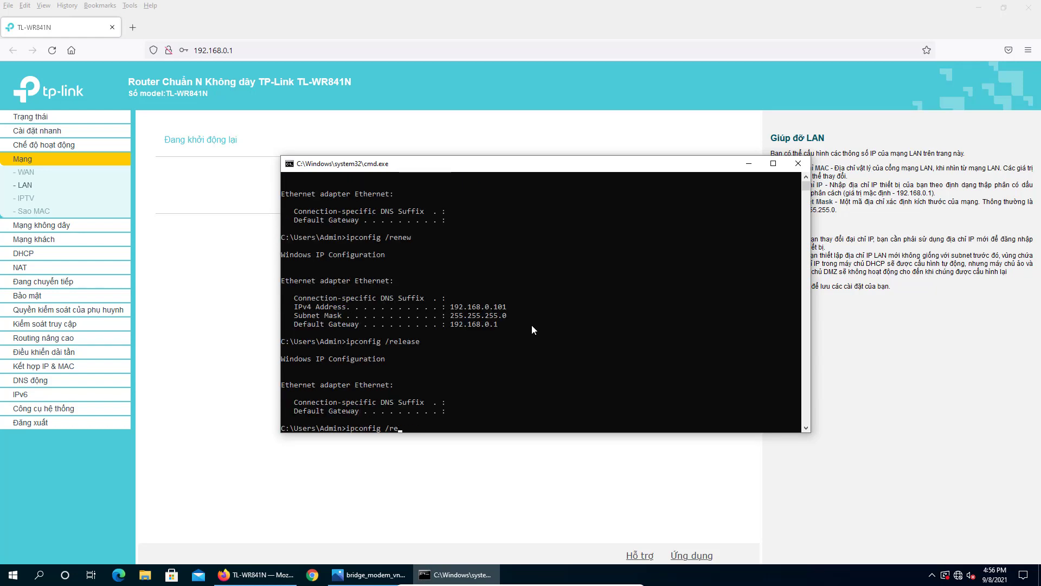
pyautogui.write('new')
pyautogui.press('Return')
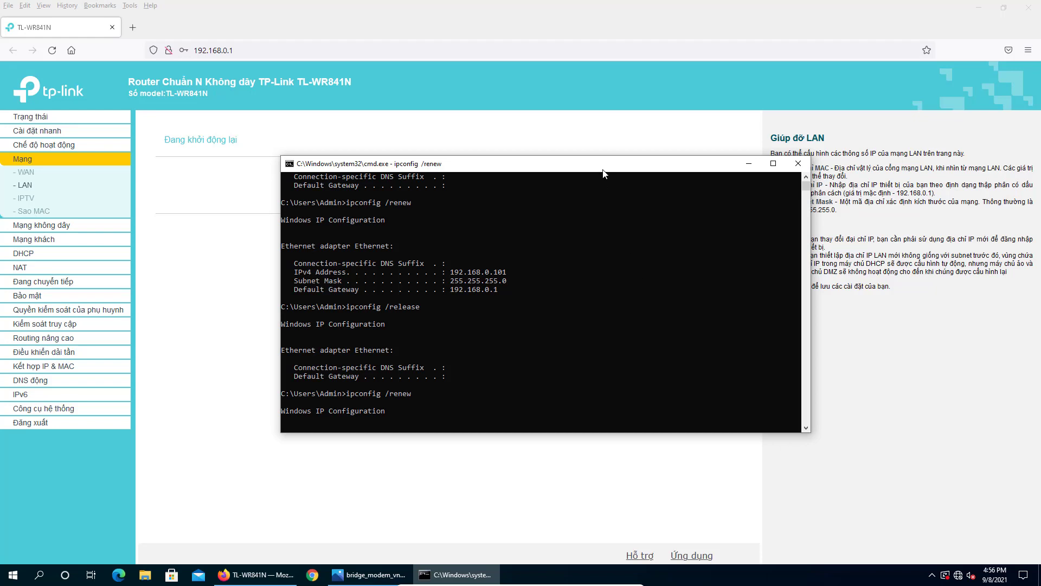
# - Compare the new 192.168.1.101 address and 192.168.1.1 gateway with the network diagram
pyautogui.moveTo(603, 170); pyautogui.dragTo(562, 163)
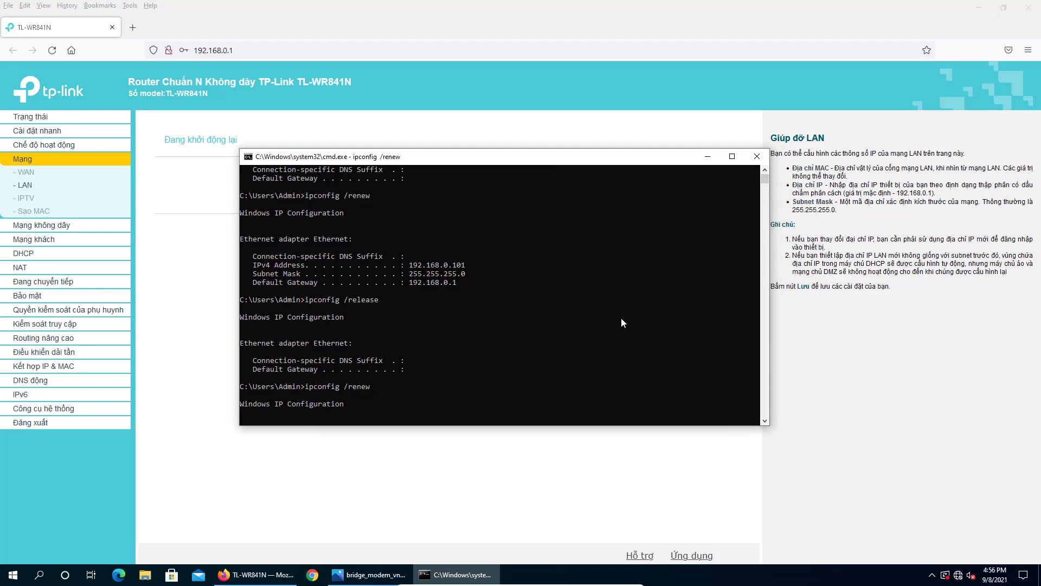
pyautogui.click(373, 574)
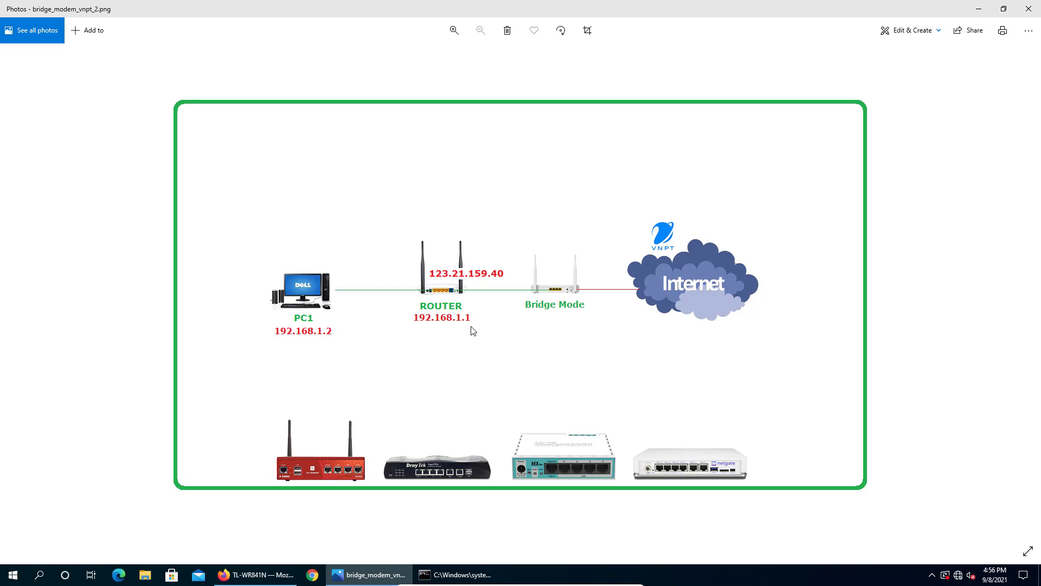
pyautogui.click(461, 574)
pyautogui.click(440, 323)
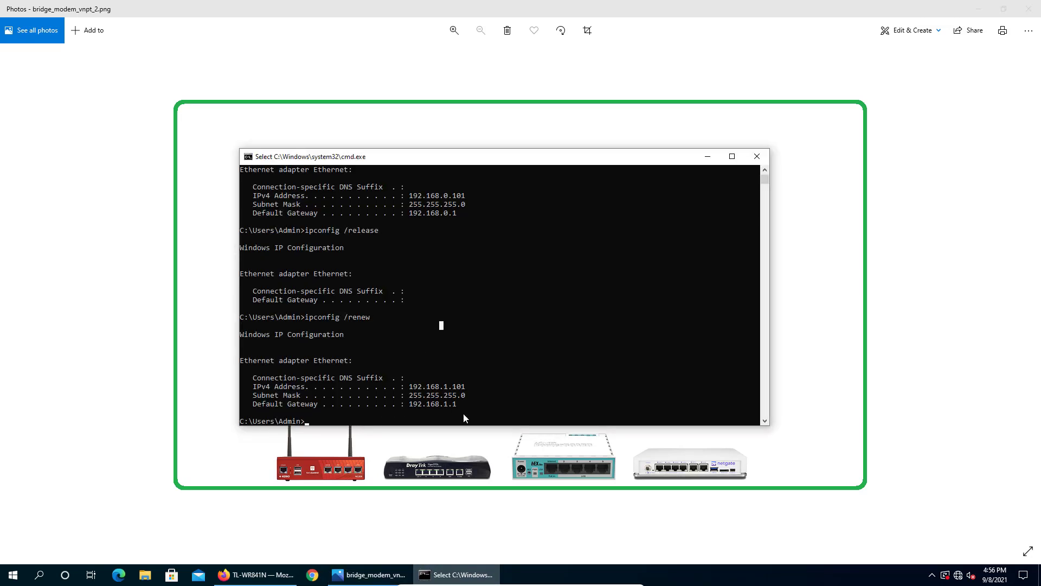